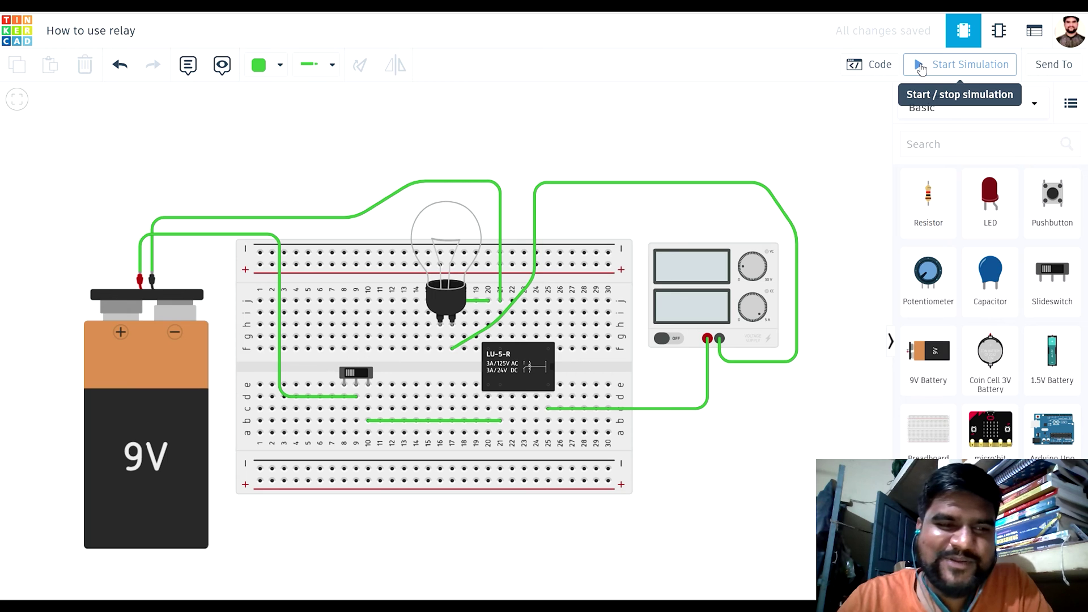
Start the simulation and raise the power supply's voltage to 11.7 V
click(920, 67)
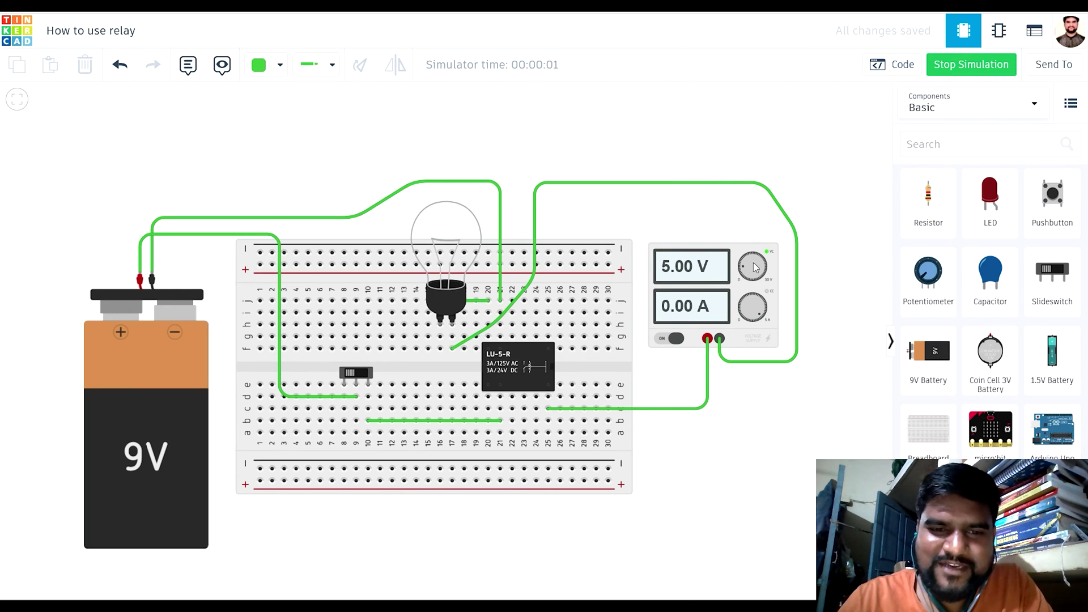
drag(751, 267, 753, 268)
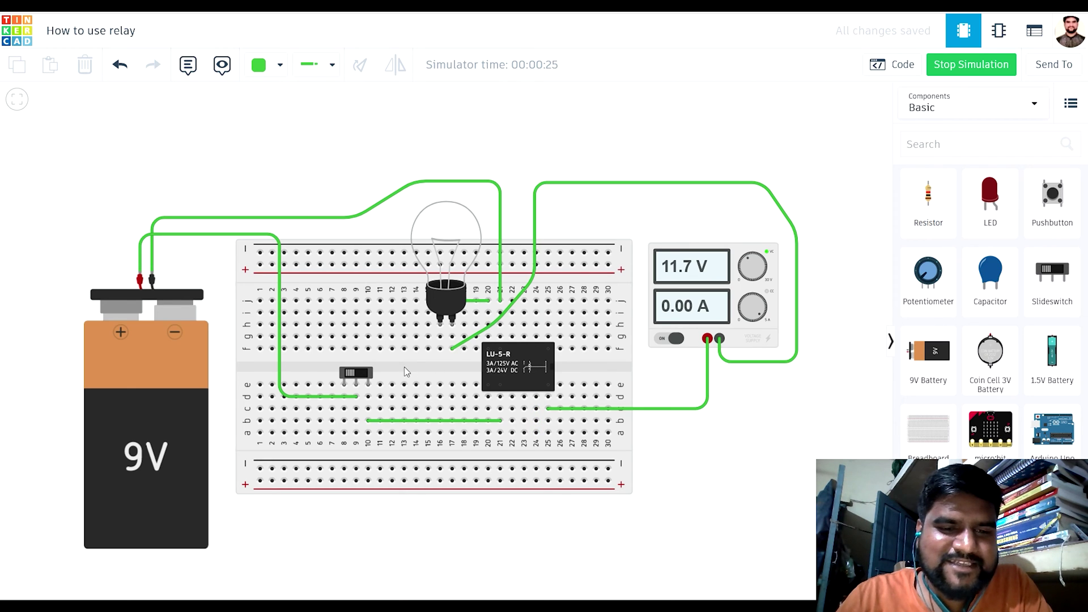
Toggle the slideswitch back and forth to test the relay switching the bulb, ending with the bulb on
click(363, 372)
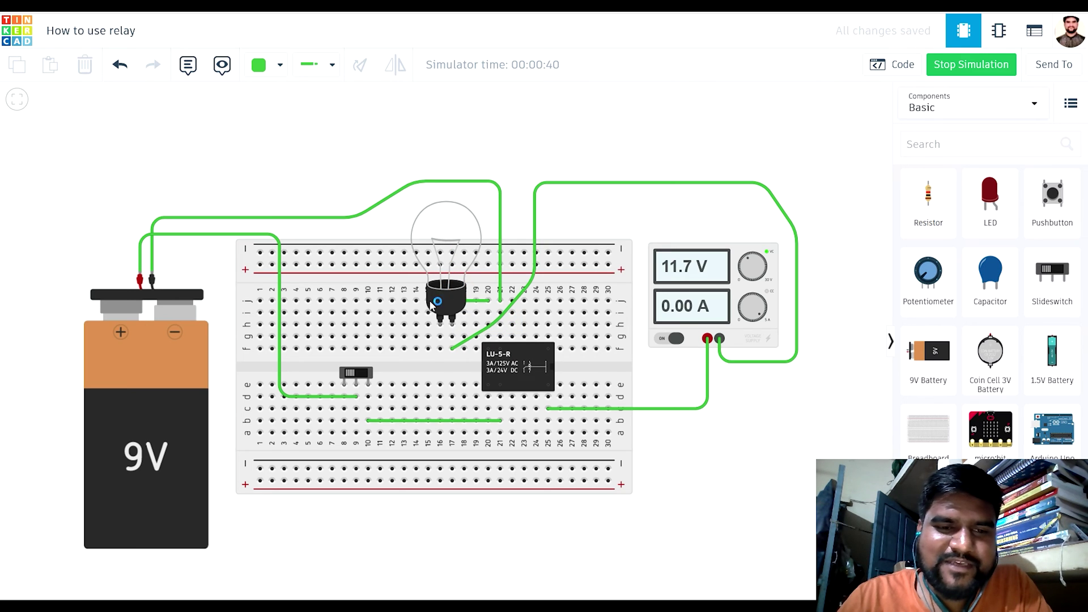
click(354, 374)
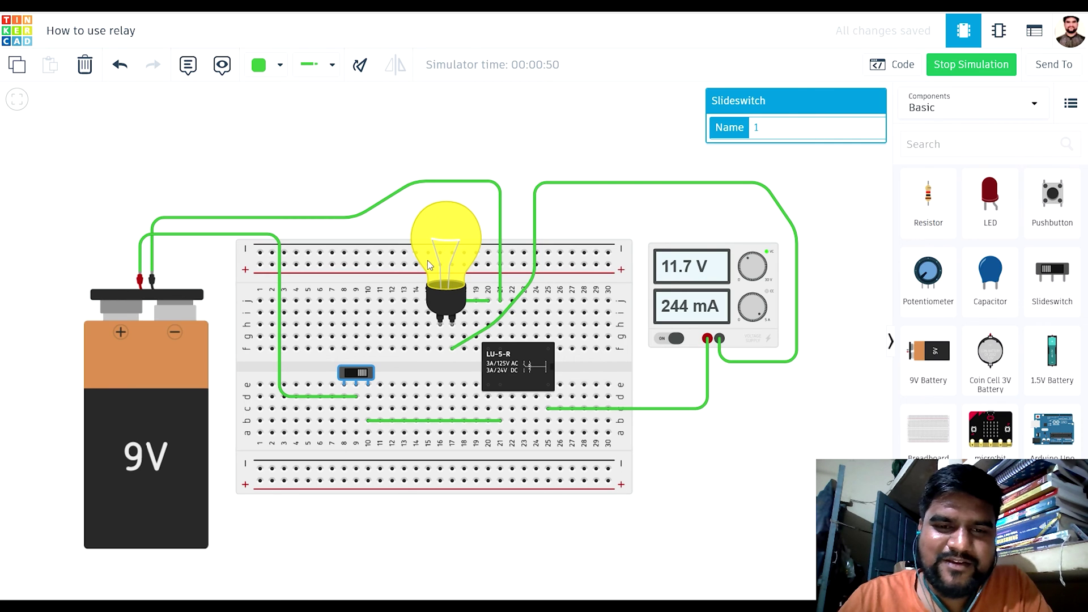
click(362, 375)
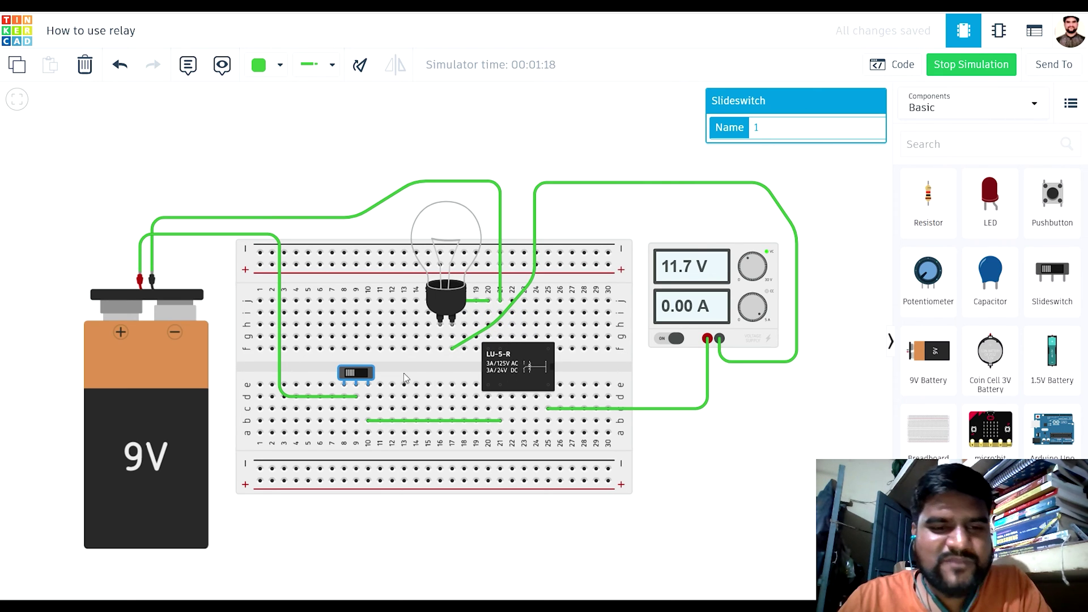
click(361, 376)
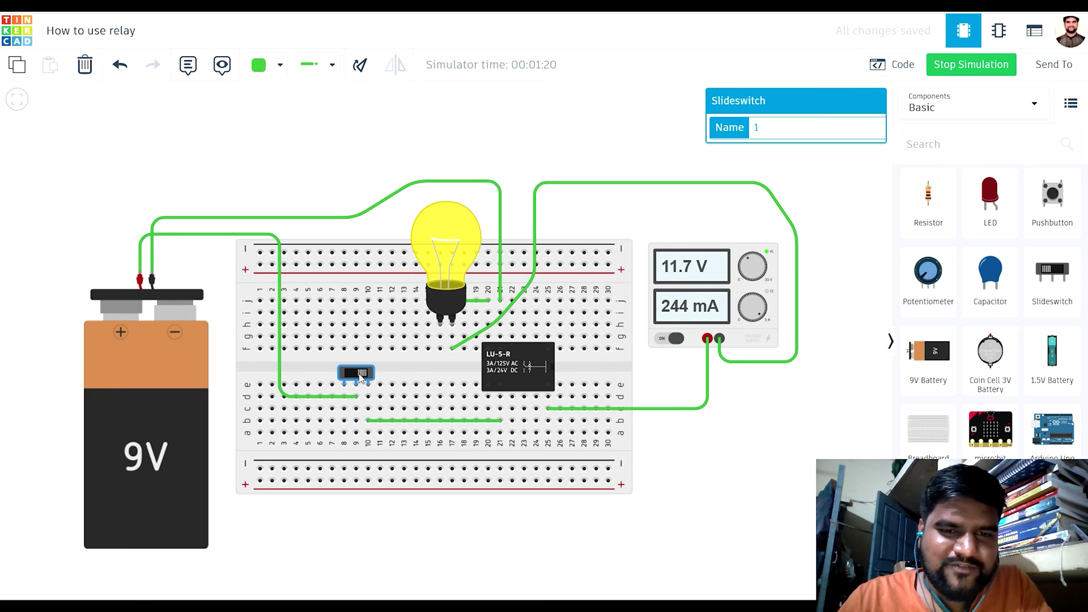
click(349, 377)
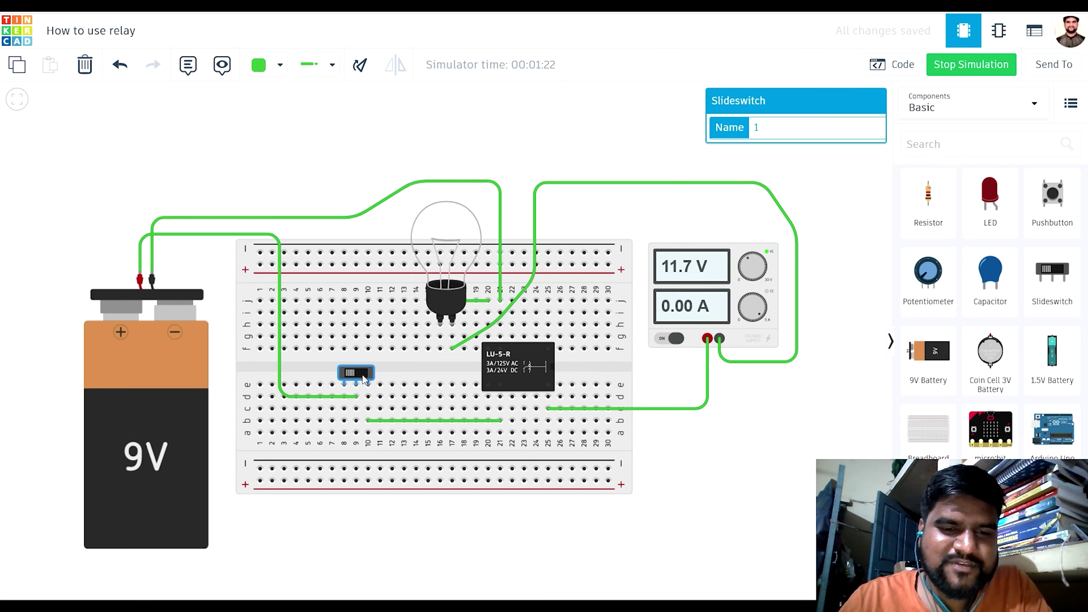
click(367, 379)
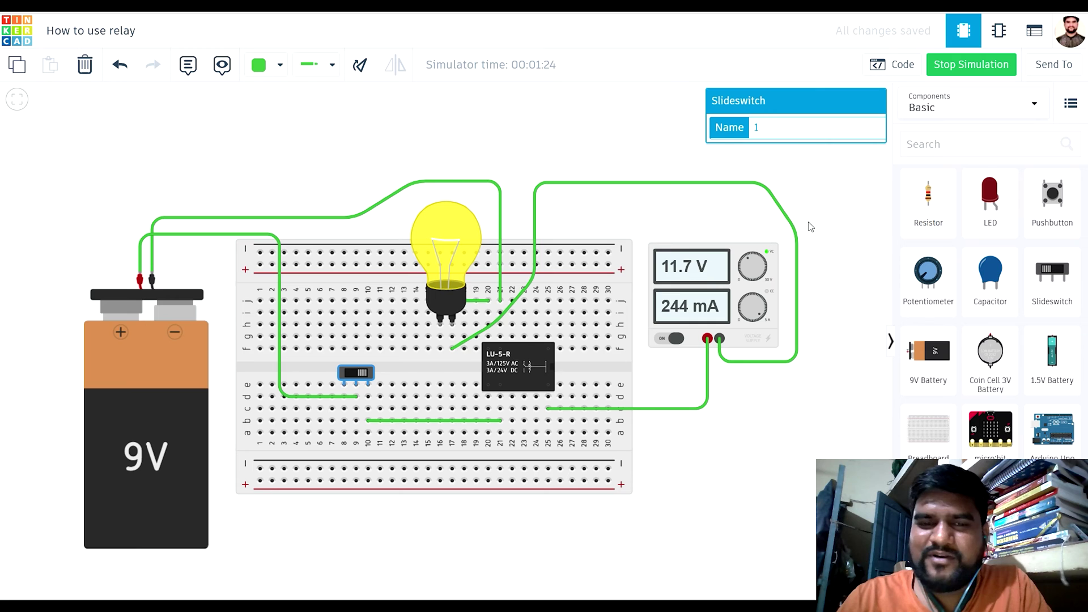
Open the circuit's schematic view and examine relay K1's contacts and coil connections
click(999, 35)
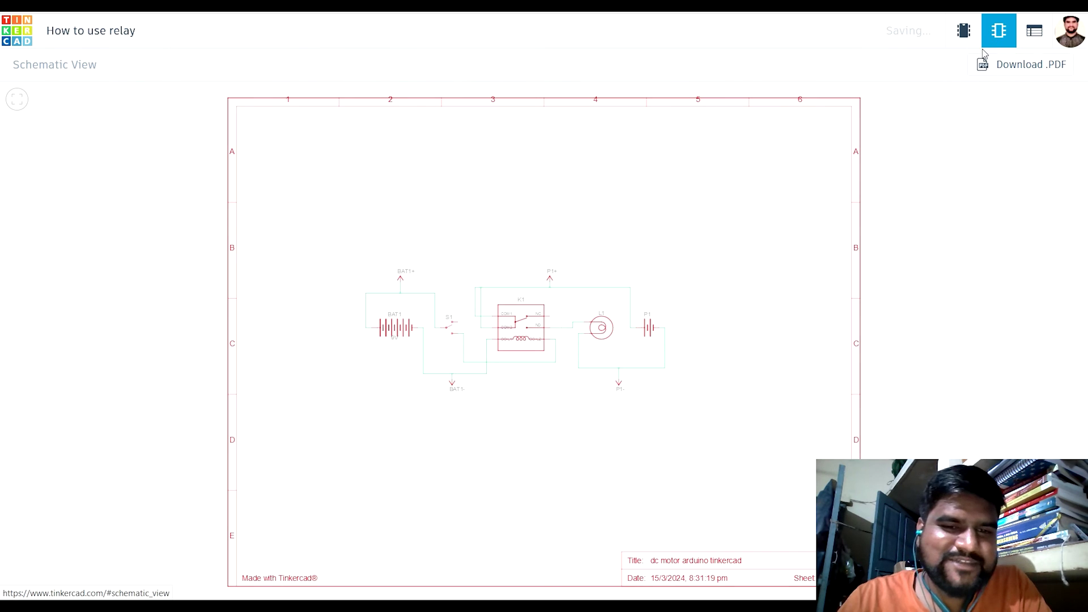
scroll(578, 340, up, 5)
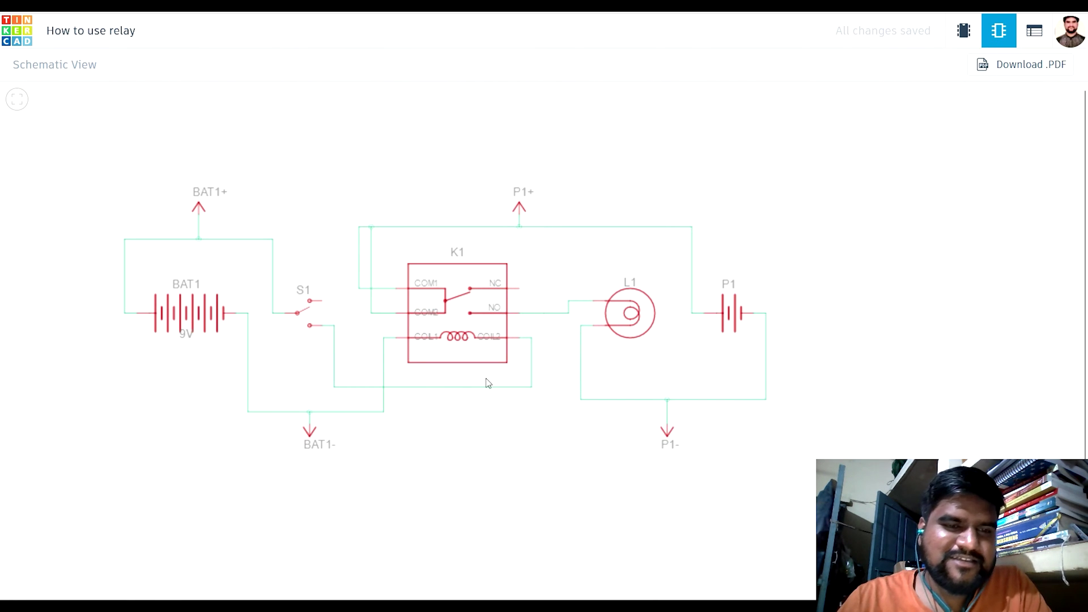
scroll(437, 373, up, 2)
drag(469, 380, 505, 379)
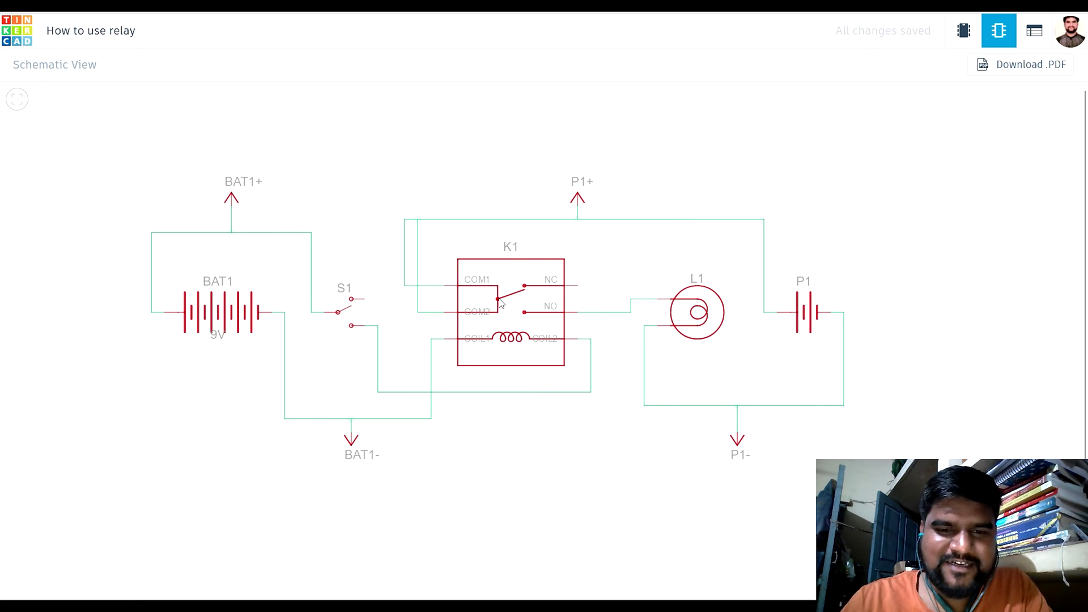
scroll(500, 303, up, 1)
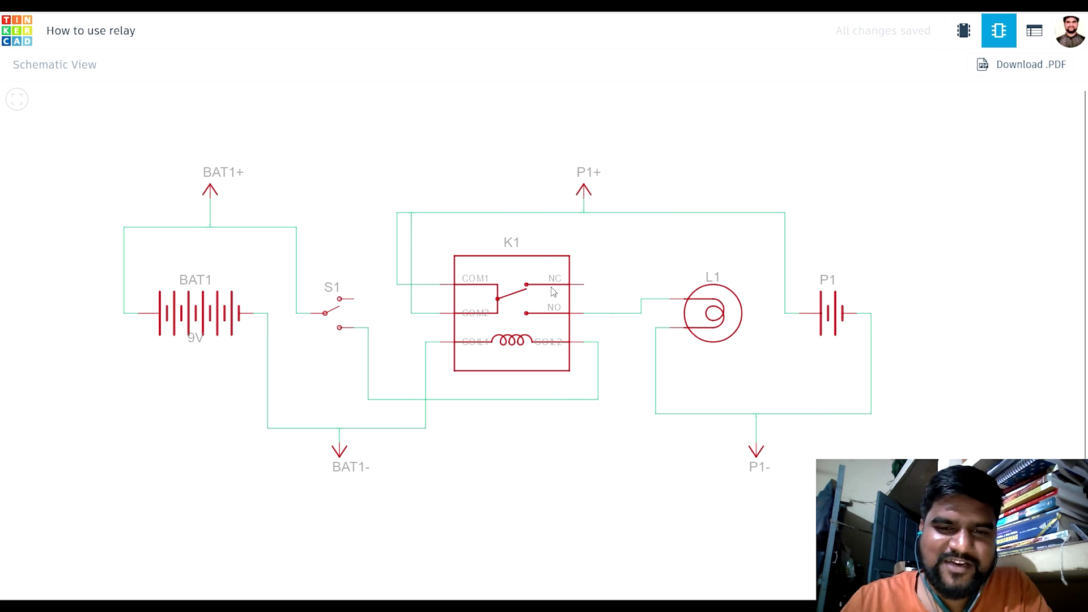
scroll(549, 297, up, 1)
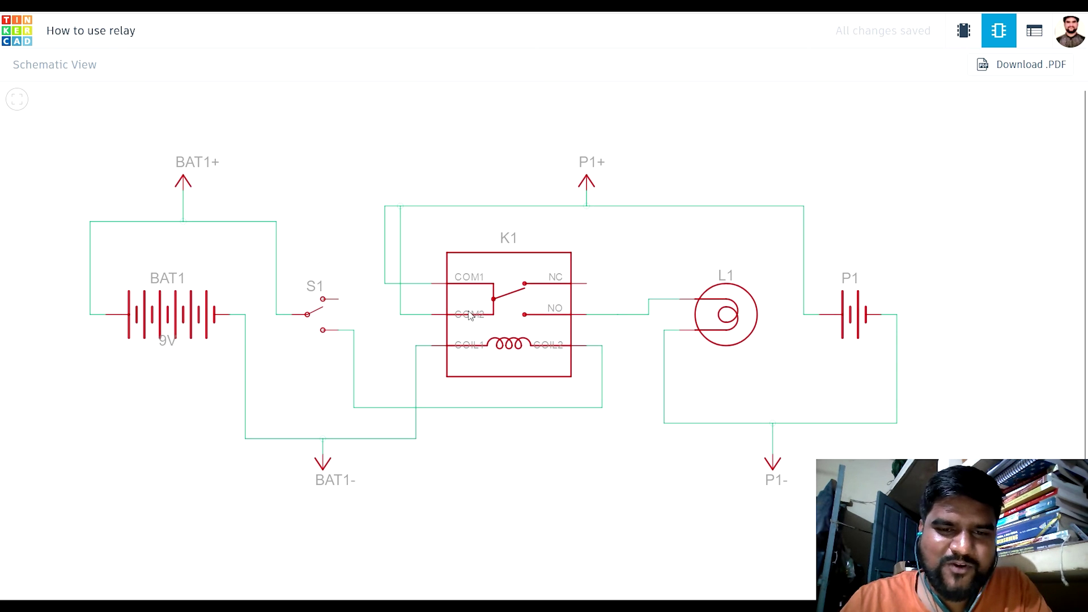
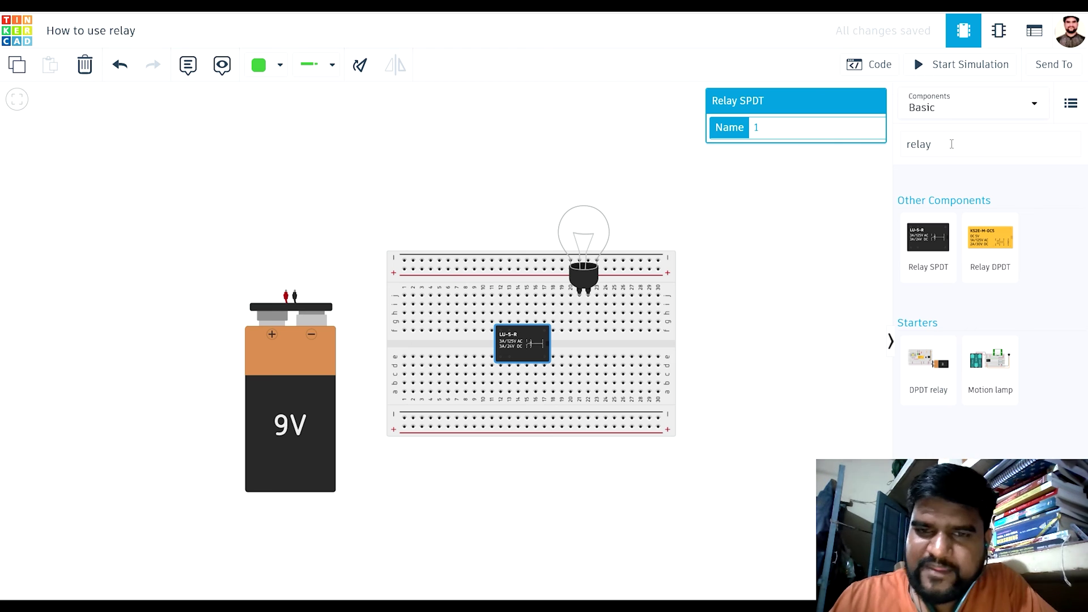
Add a slideswitch to the breadboard with its terminals in row e, columns 3 to 5
double_click(918, 144)
text(switch)
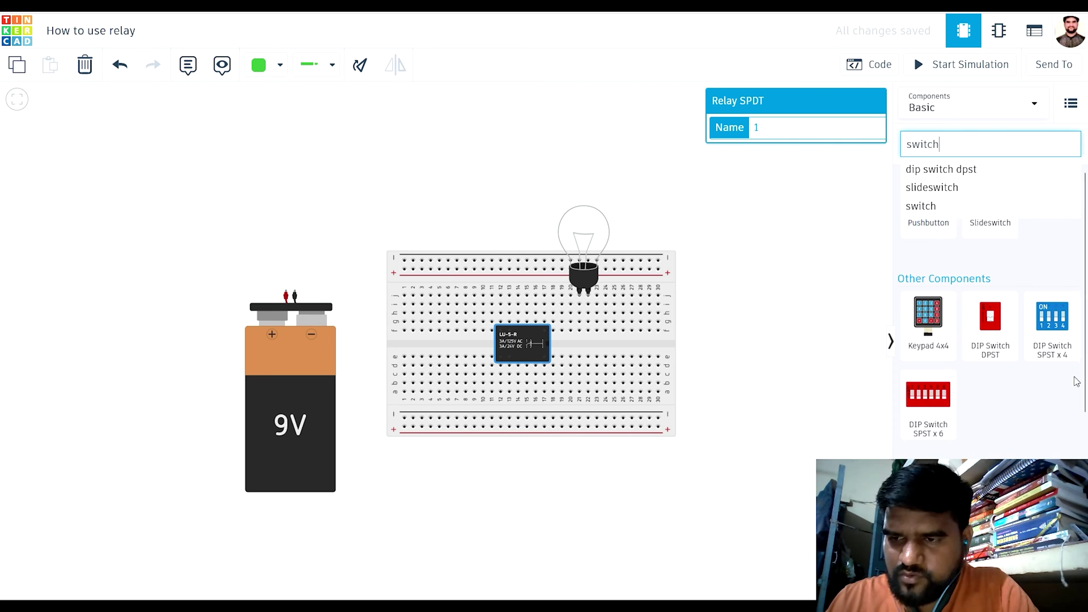
double_click(971, 145)
key(BackSpace)
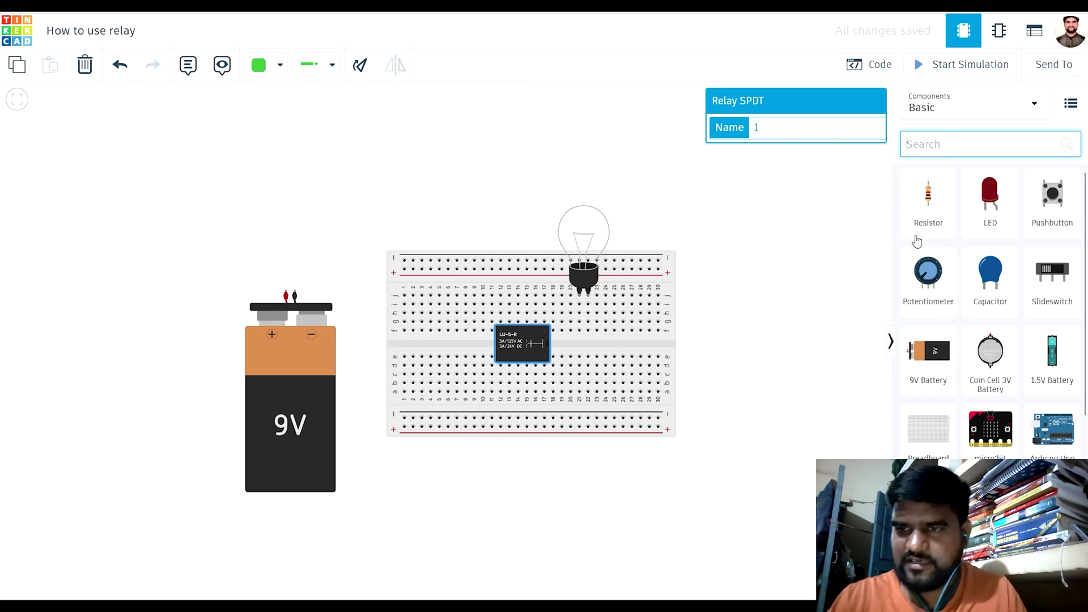
drag(1051, 272, 431, 347)
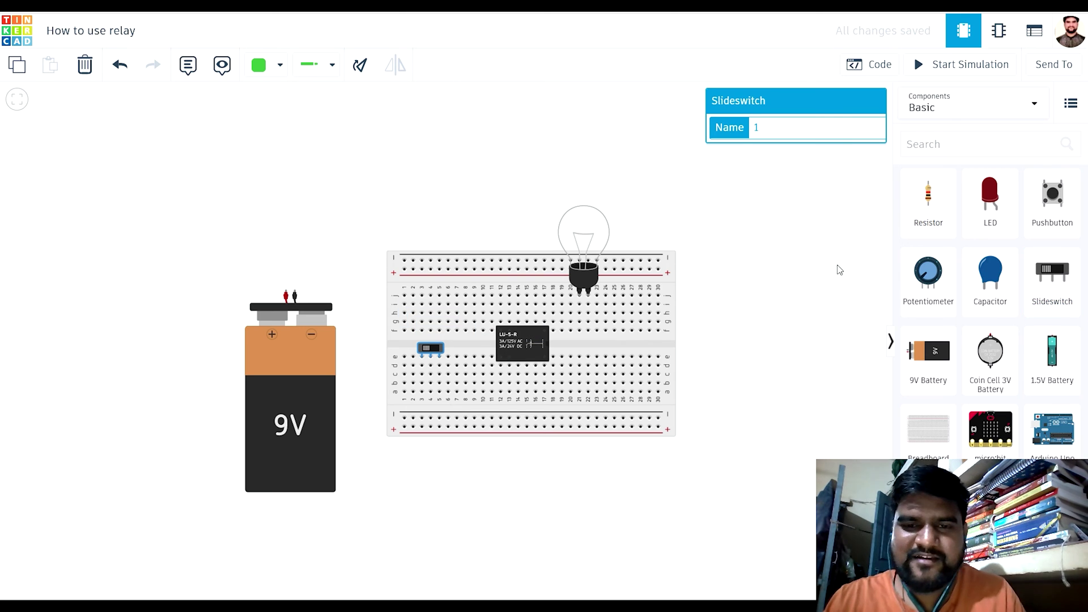
Find the Power Supply component and place it beside the breadboard, on the side opposite the 9V battery
click(978, 143)
text(power)
drag(1048, 402, 750, 295)
scroll(776, 364, up, 2)
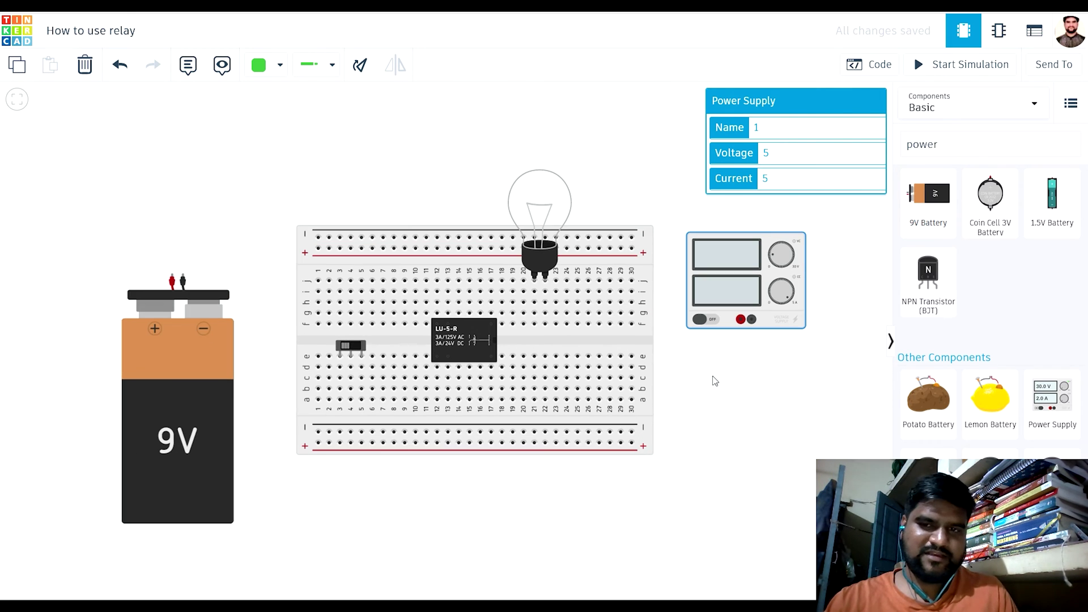
click(693, 417)
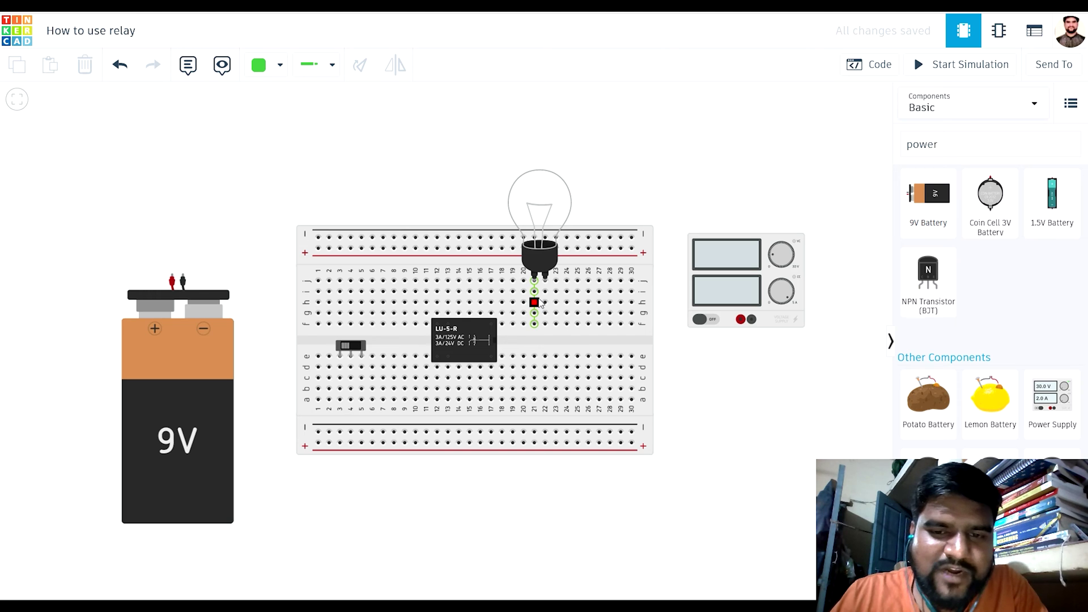
Wire the relay's Terminal 6 column to the bulb's first terminal, from hole i12 to hole i21
scroll(464, 327, up, 1)
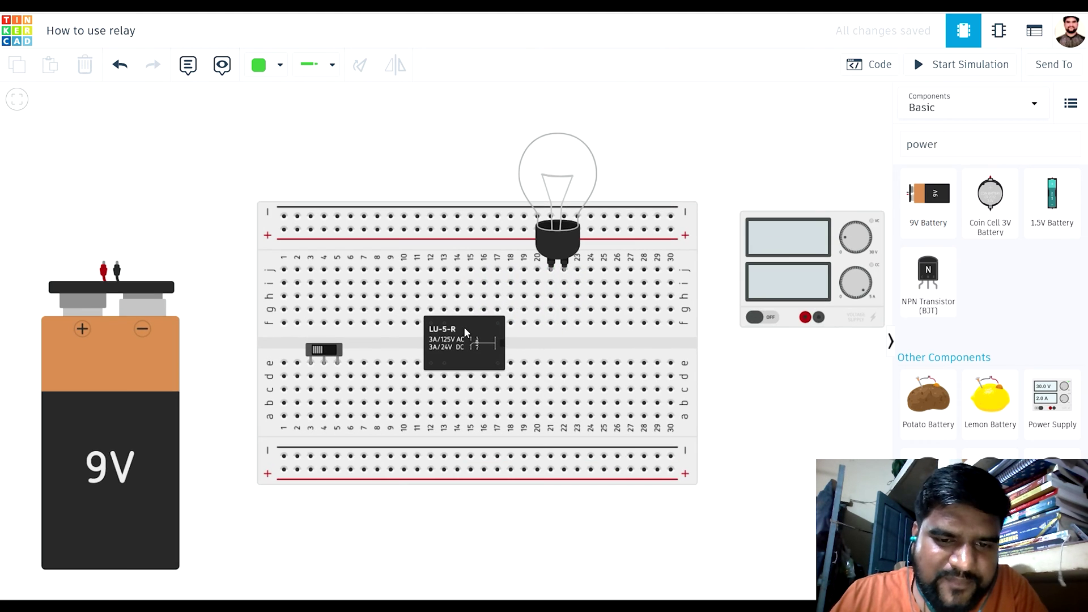
scroll(463, 326, up, 1)
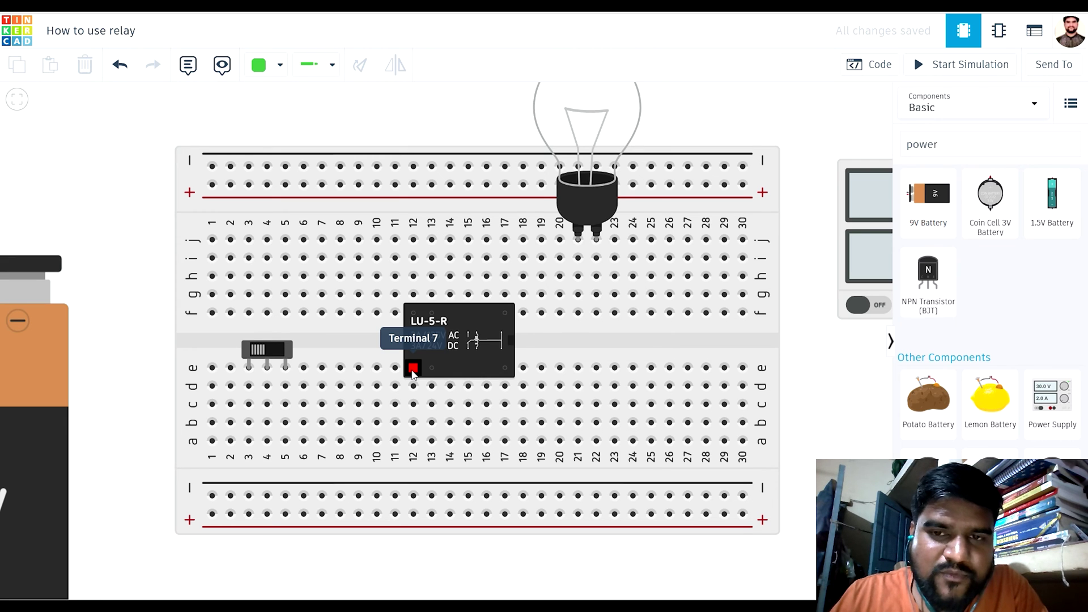
scroll(413, 372, down, 1)
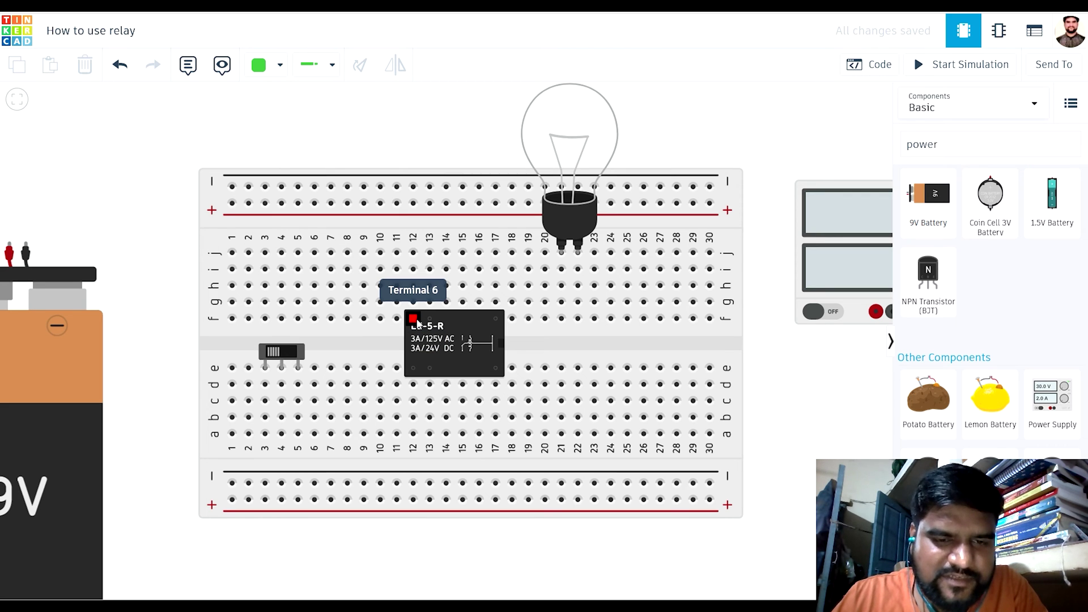
scroll(416, 322, up, 1)
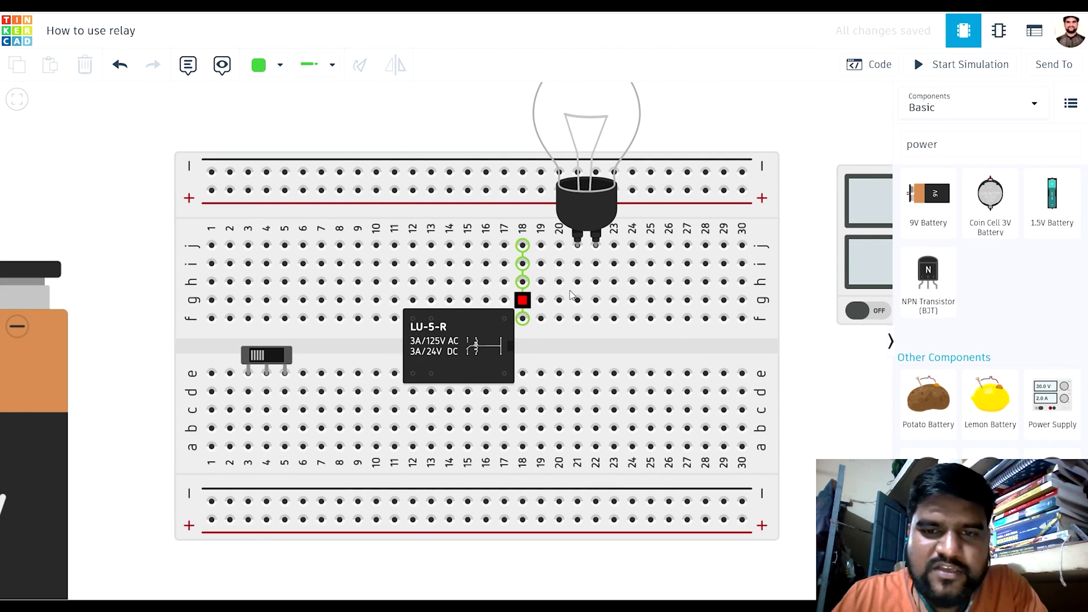
scroll(527, 292, up, 2)
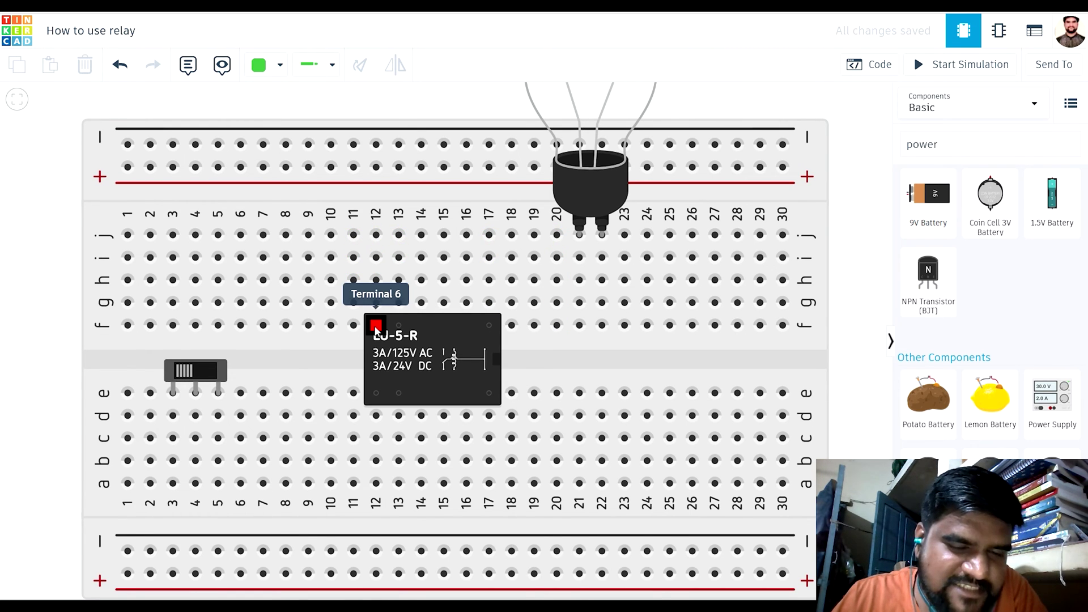
click(375, 256)
click(489, 257)
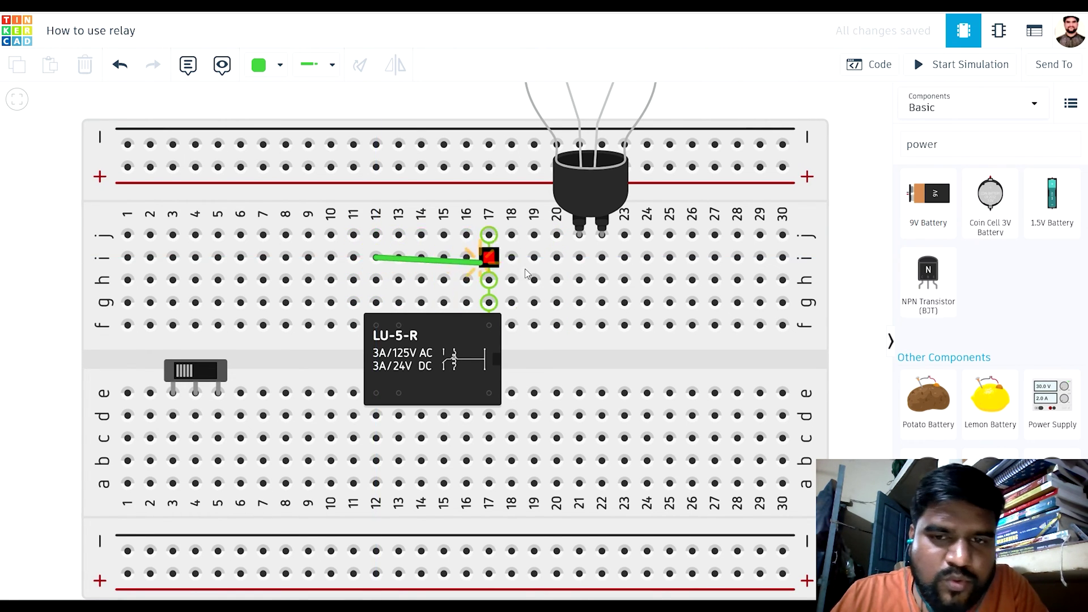
drag(489, 256, 579, 258)
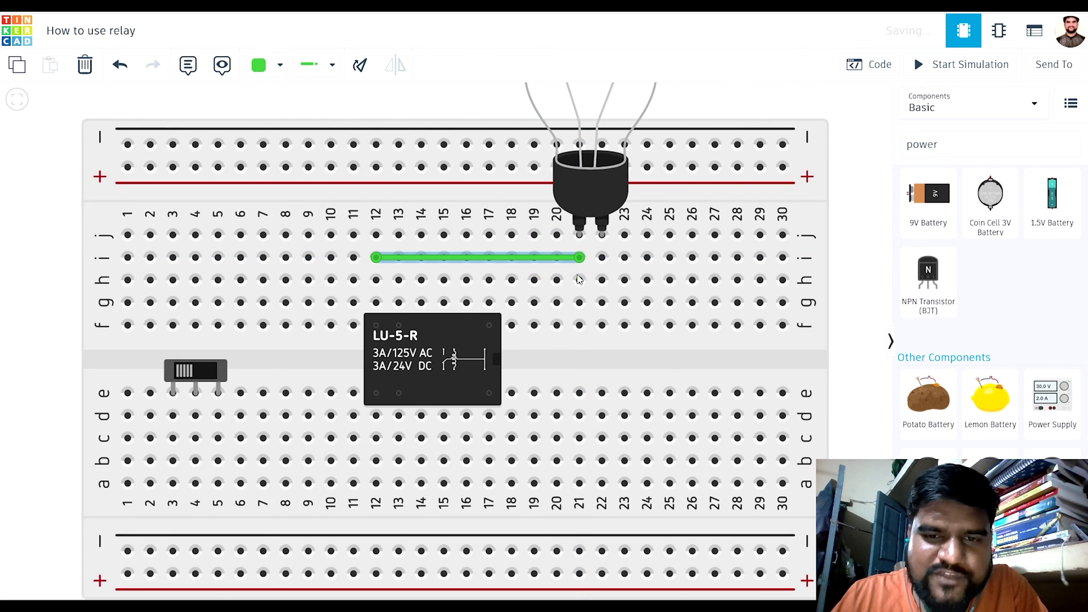
scroll(558, 303, up, 3)
scroll(560, 308, down, 3)
scroll(570, 334, down, 2)
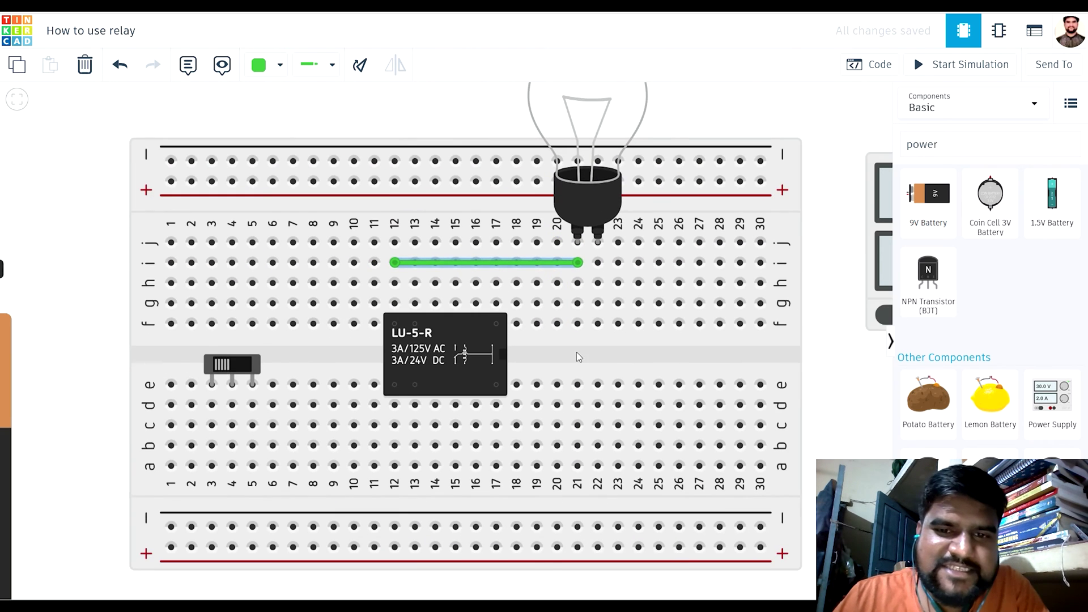
scroll(626, 342, down, 1)
click(627, 342)
Wire the bulb's second terminal from hole i22, routed over and around the power supply, to the supply's negative terminal
scroll(627, 342, down, 2)
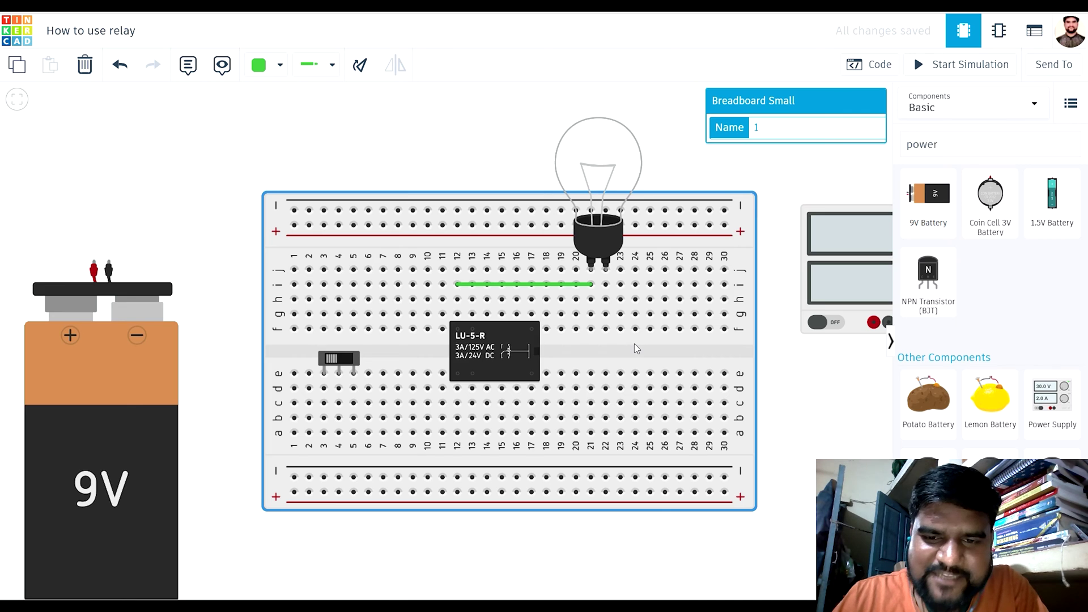
scroll(634, 344, down, 2)
drag(762, 396, 701, 347)
scroll(534, 278, up, 3)
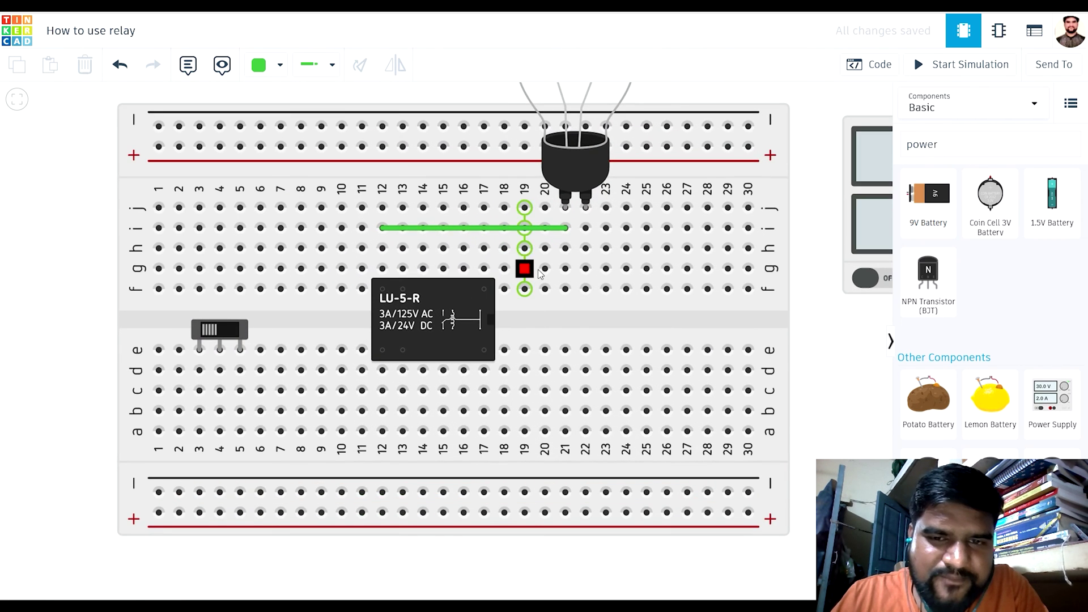
scroll(589, 249, up, 1)
scroll(589, 249, up, 1)
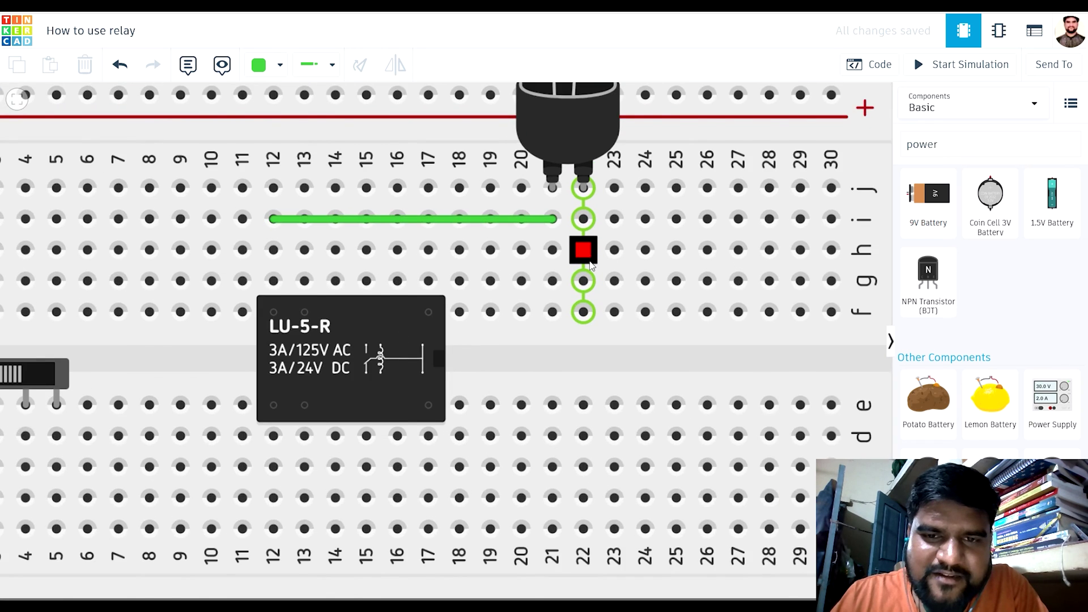
scroll(589, 250, down, 5)
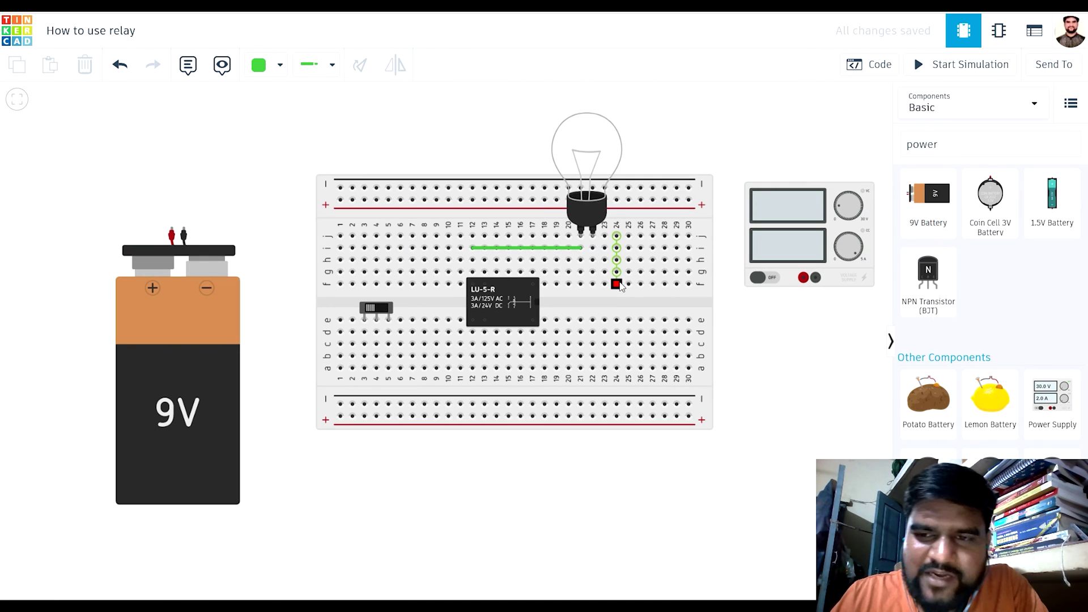
click(592, 248)
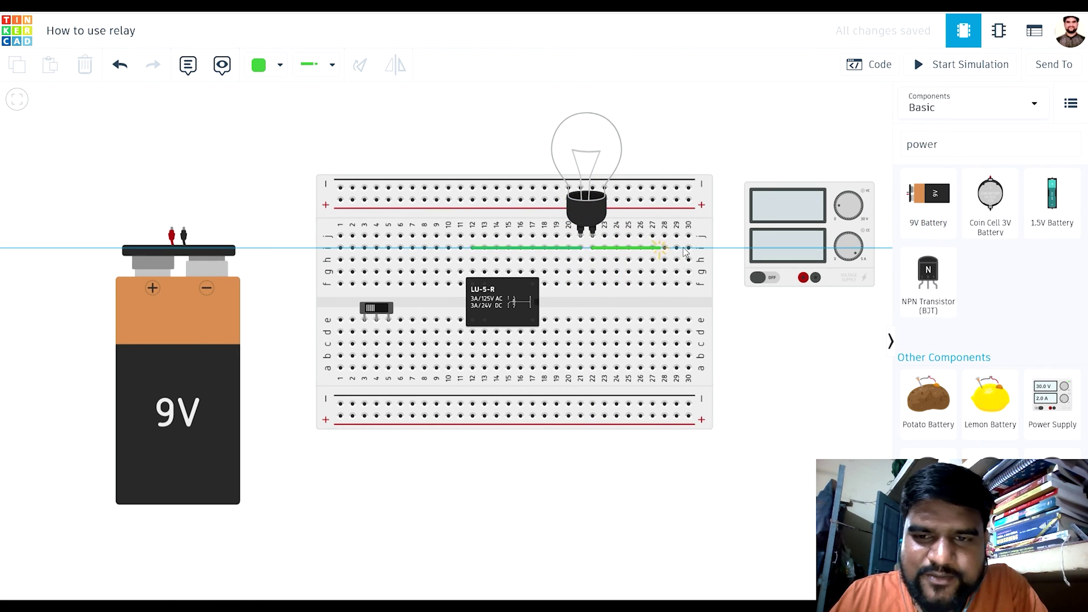
click(726, 247)
click(727, 147)
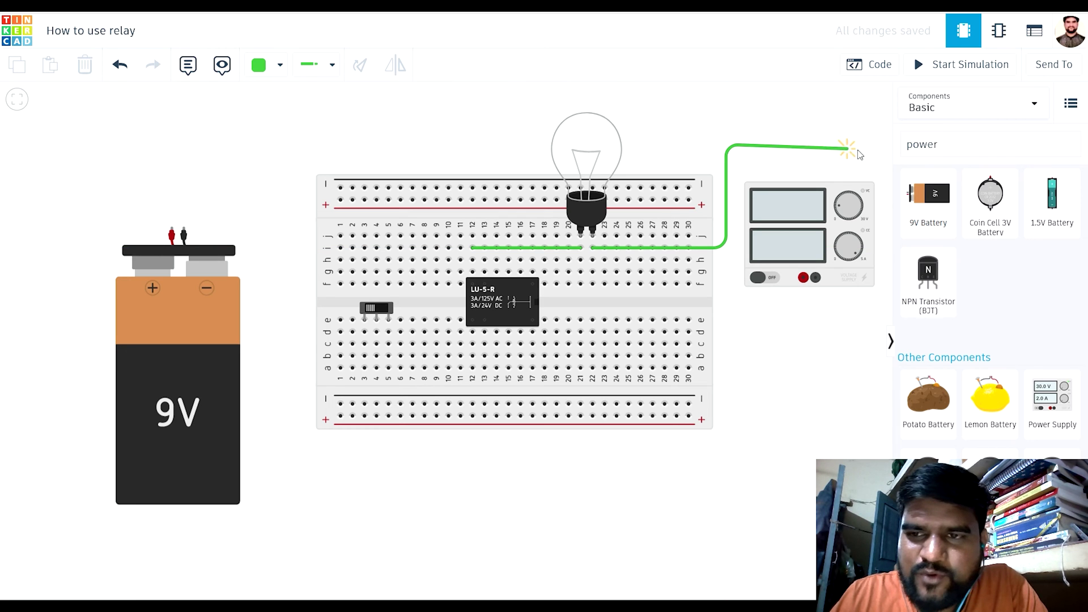
scroll(857, 156, up, 2)
scroll(854, 158, down, 3)
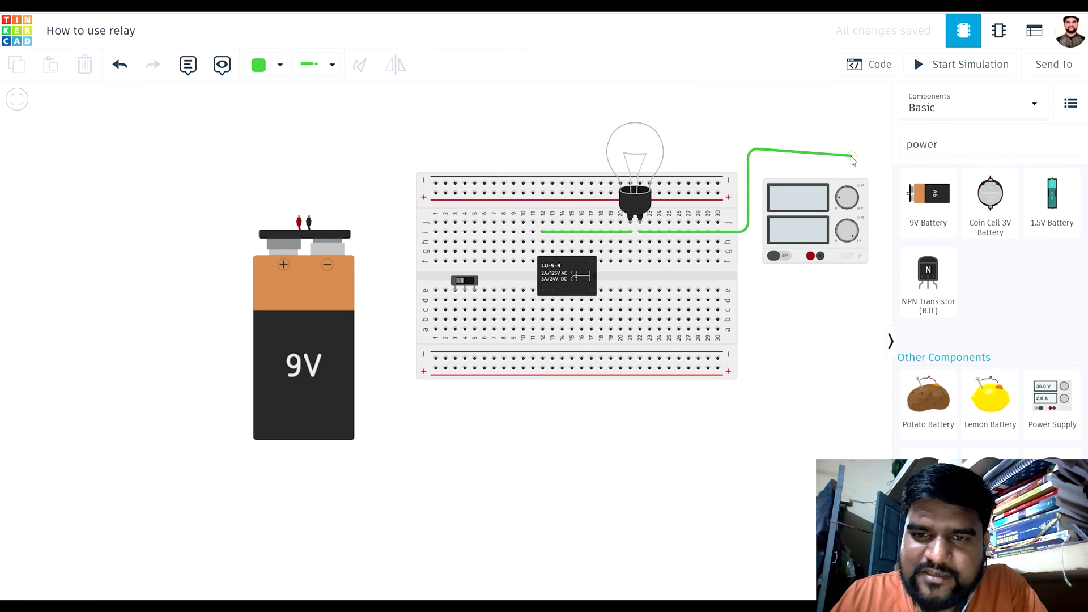
click(849, 154)
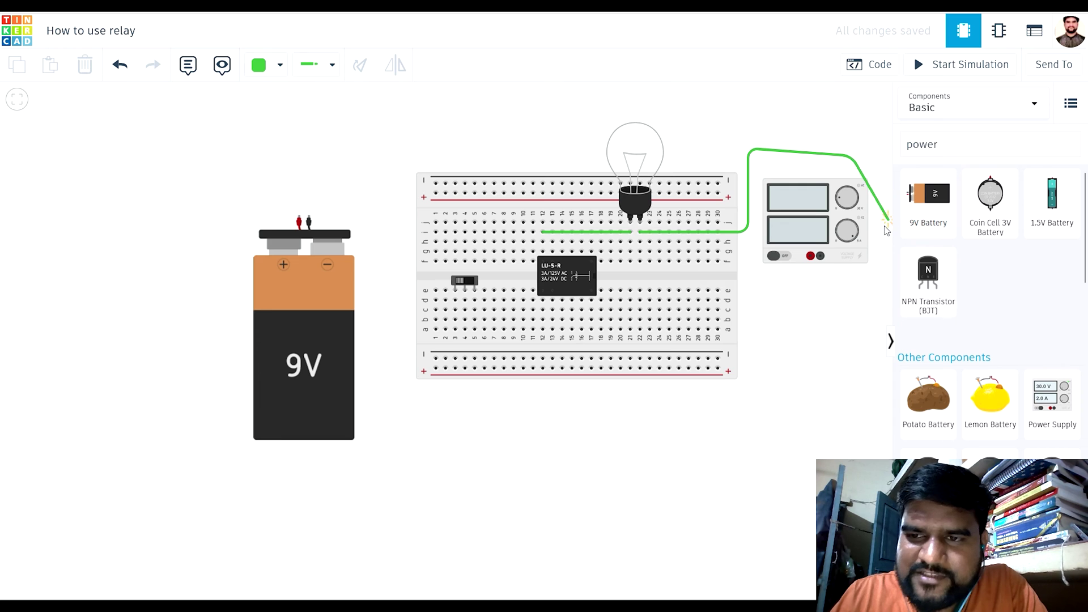
click(872, 251)
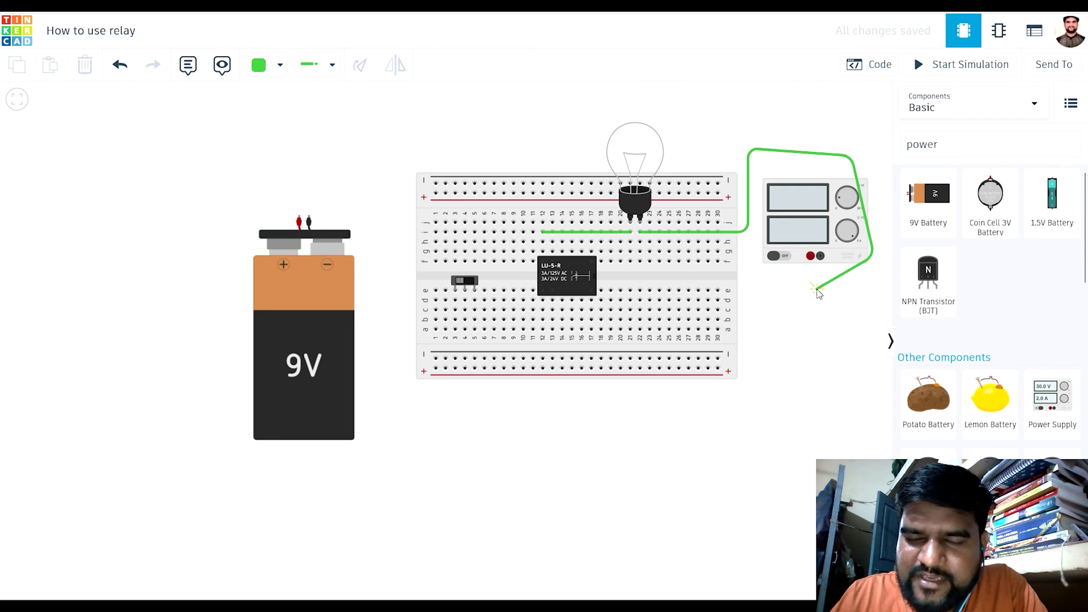
click(816, 289)
click(820, 256)
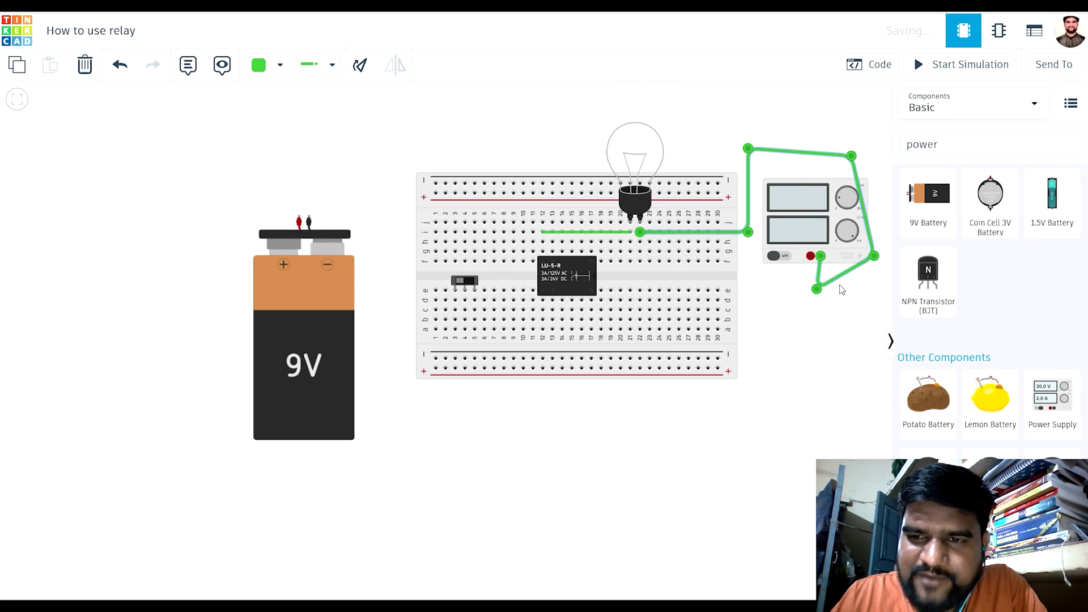
Reposition the bends of the negative wire so its segments run straight and square around the power supply
drag(874, 256, 878, 282)
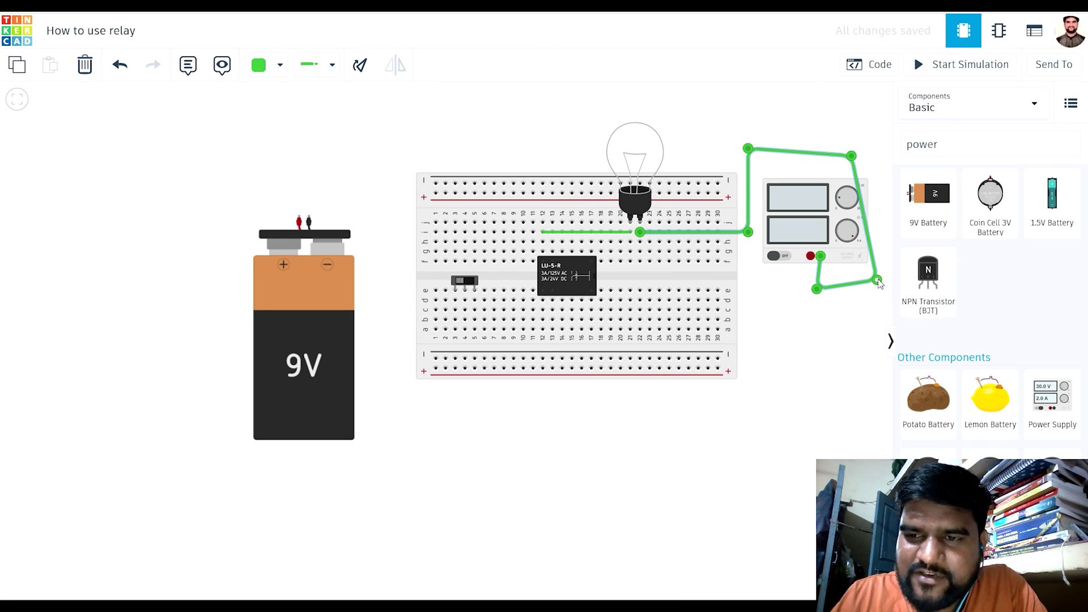
drag(850, 156, 877, 150)
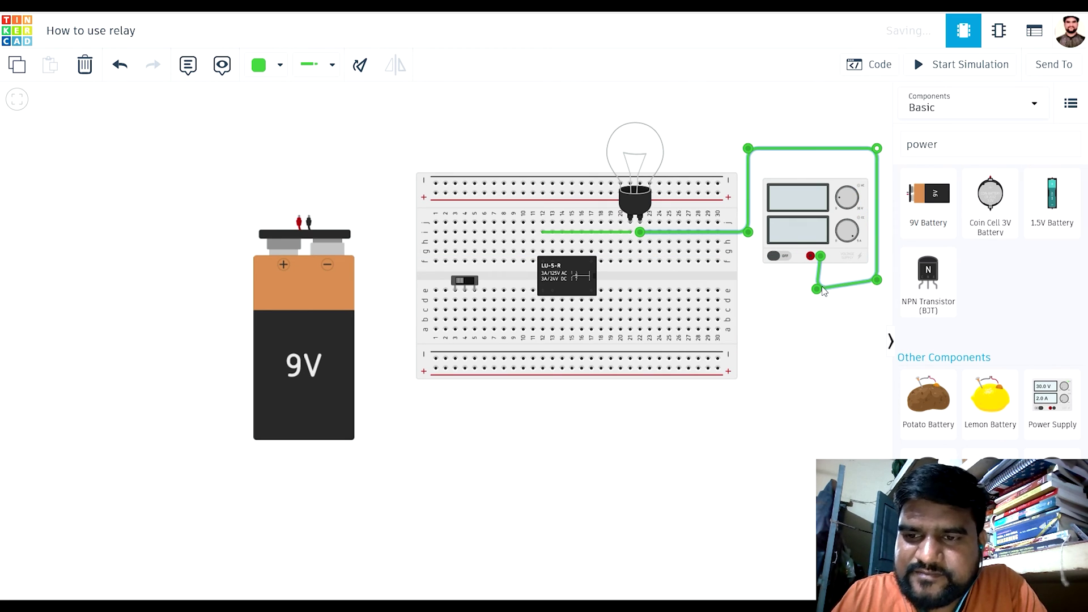
drag(823, 291, 822, 288)
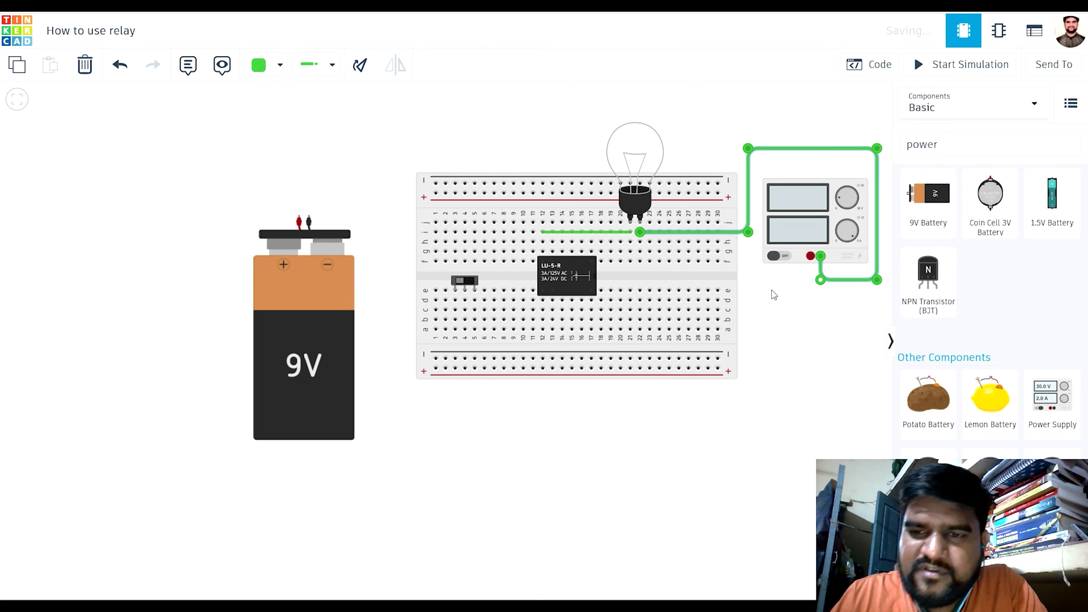
click(772, 292)
Examine the relay's printed contact diagram and identify its Terminal 12 pin
scroll(772, 291, up, 2)
drag(746, 264, 694, 242)
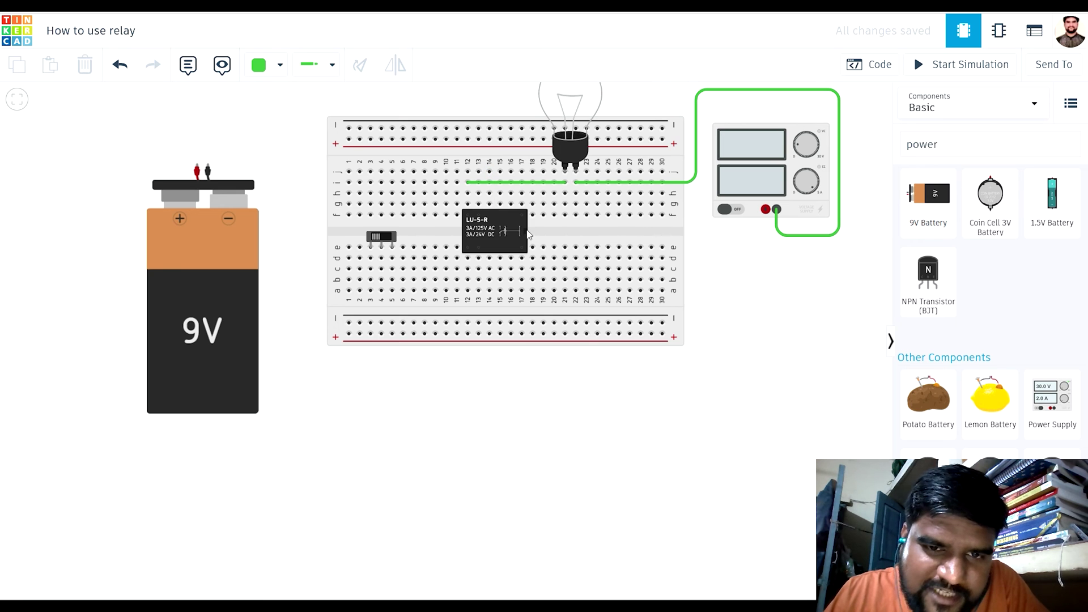
scroll(527, 234, up, 10)
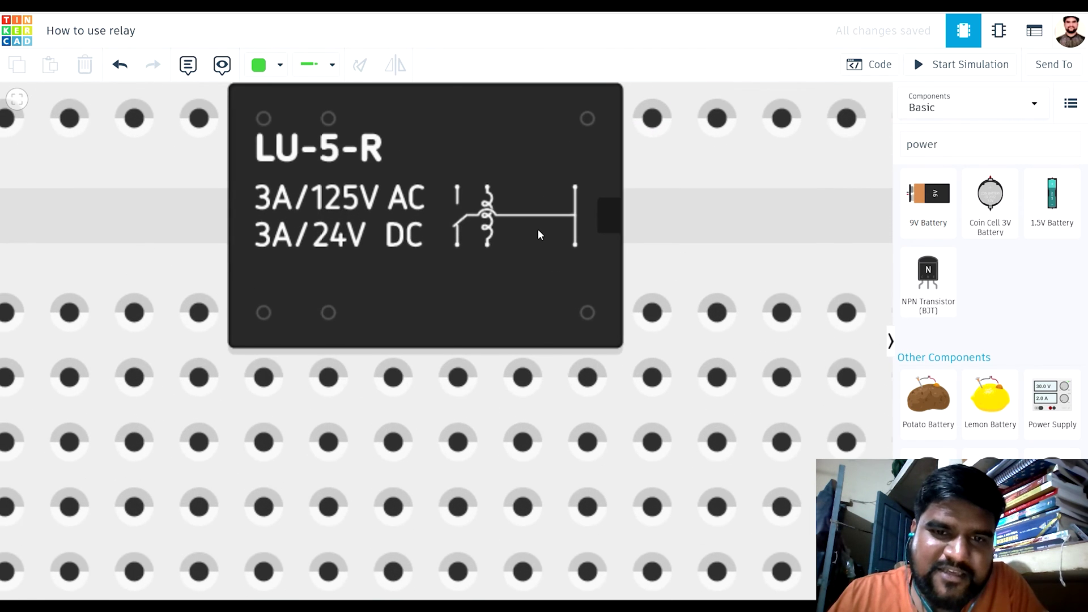
scroll(538, 233, up, 1)
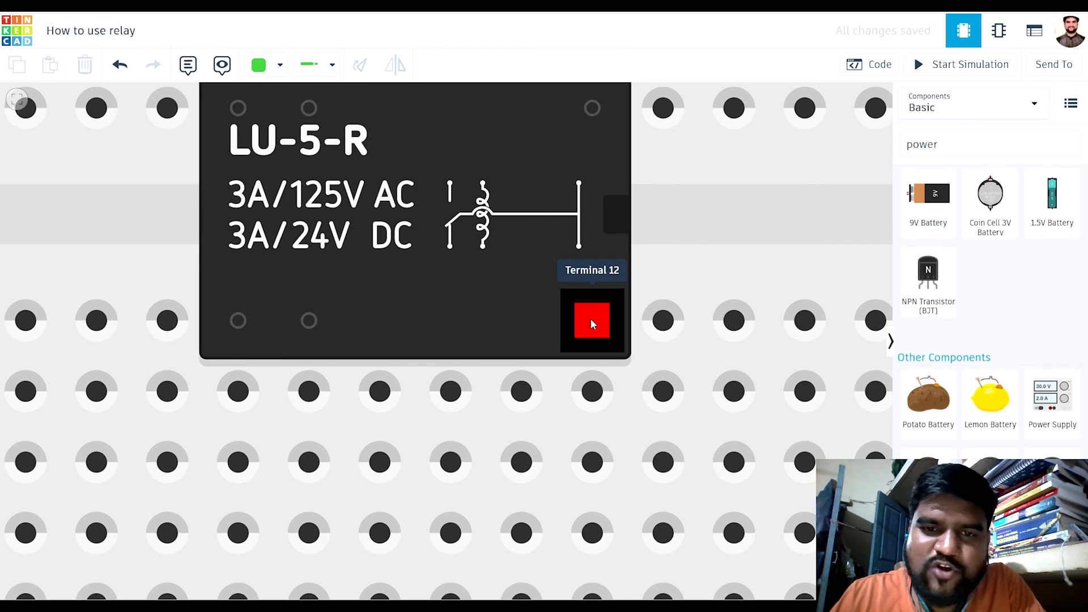
scroll(642, 303, down, 3)
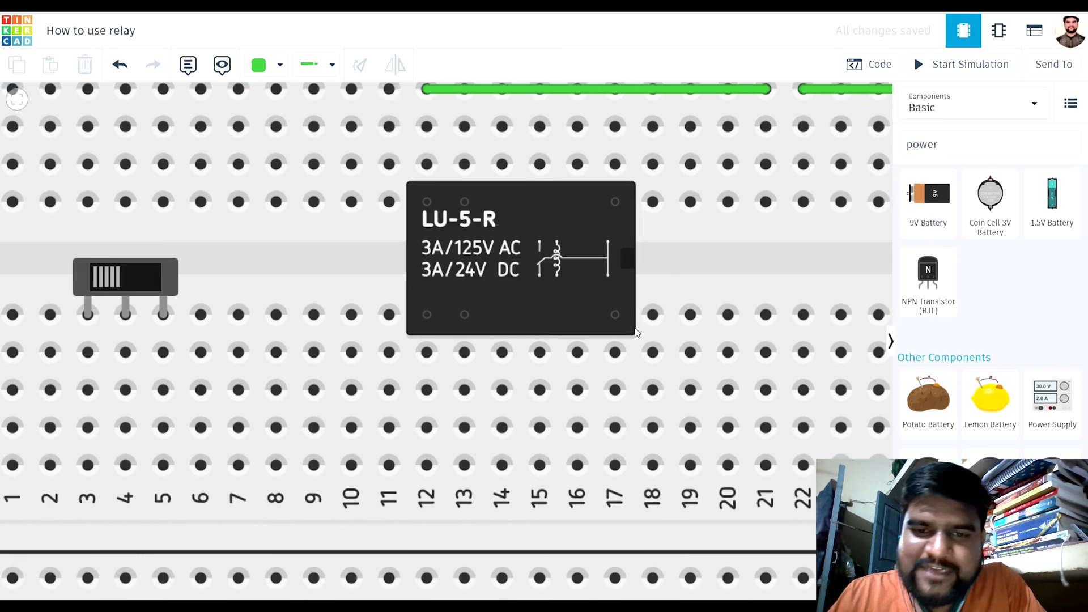
scroll(636, 333, down, 5)
click(690, 299)
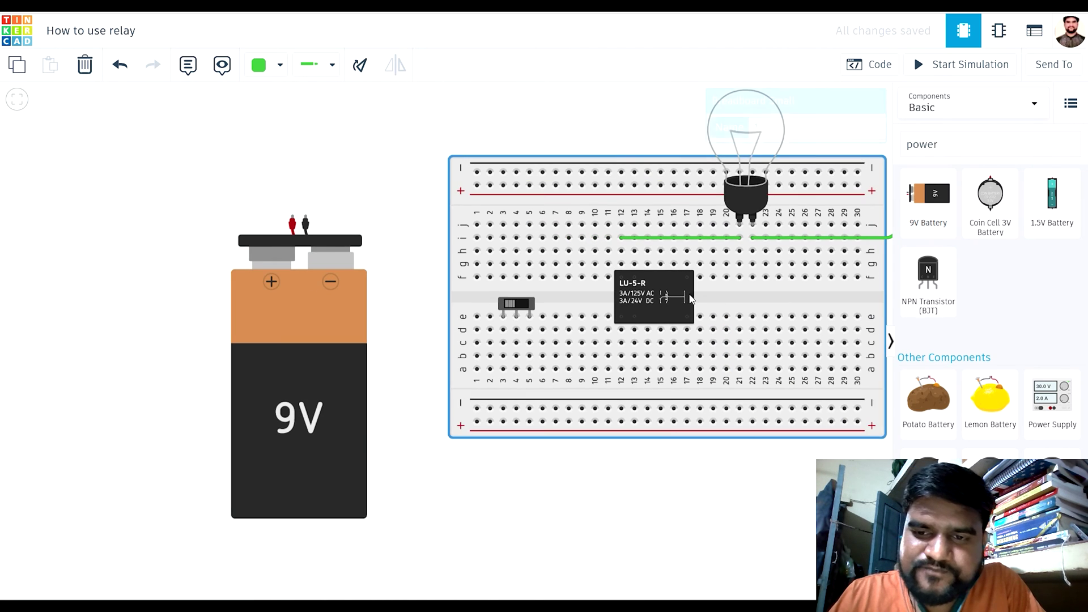
drag(691, 299, 566, 298)
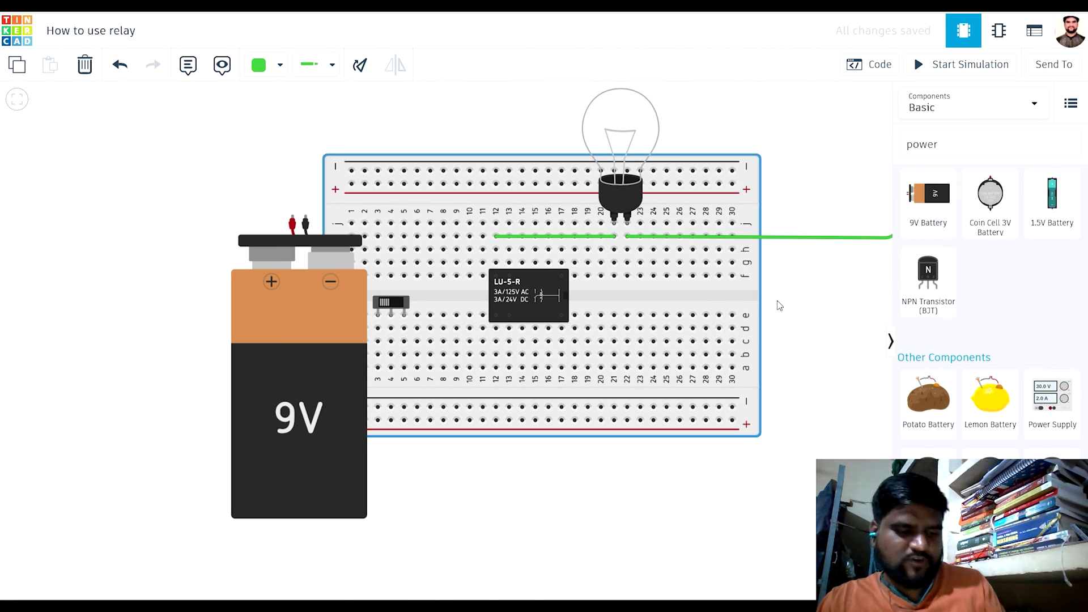
key(ctrl+z)
Wire the power supply's positive terminal to the relay's Terminal 12 column at hole c17, with one square bend
drag(729, 481, 526, 464)
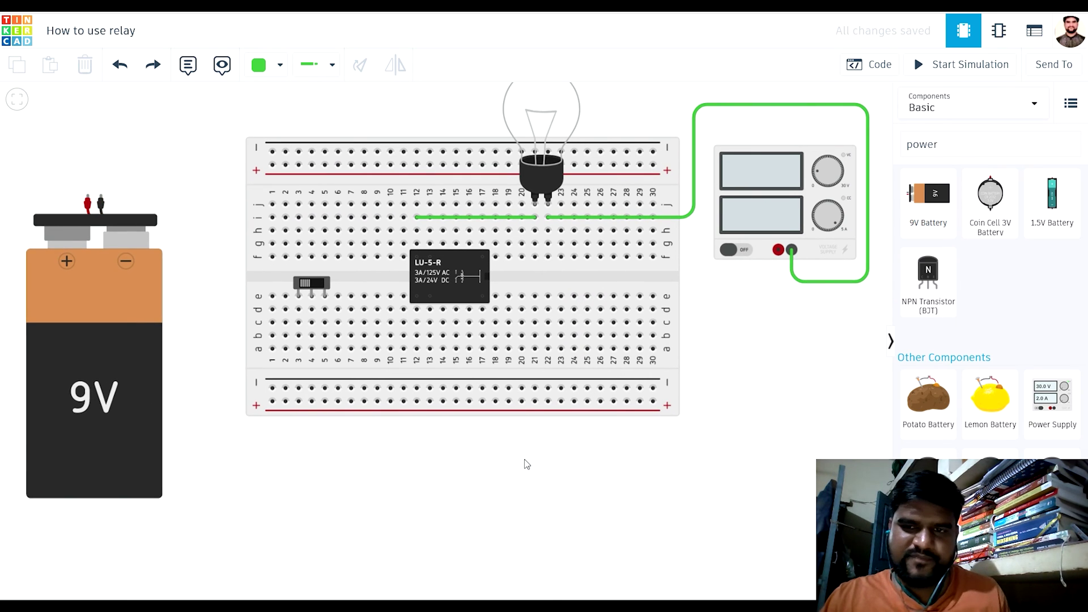
click(777, 250)
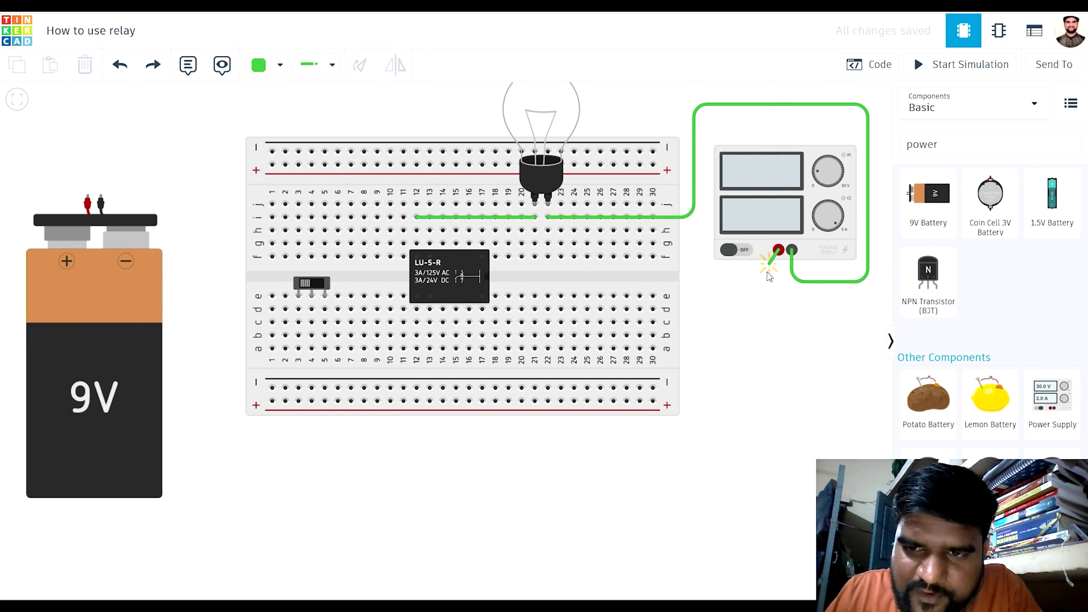
click(777, 321)
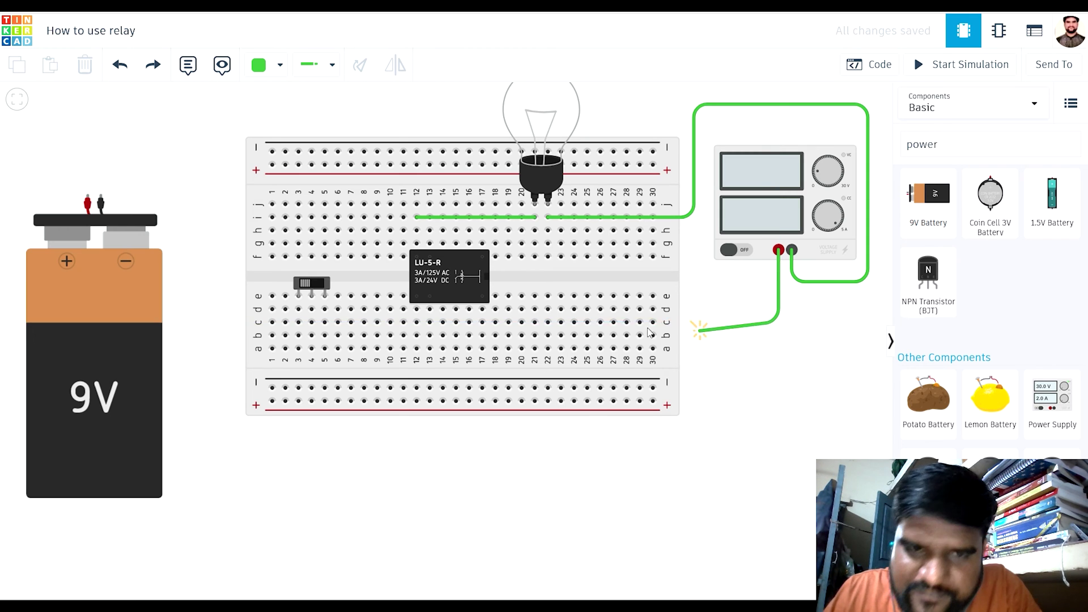
click(481, 322)
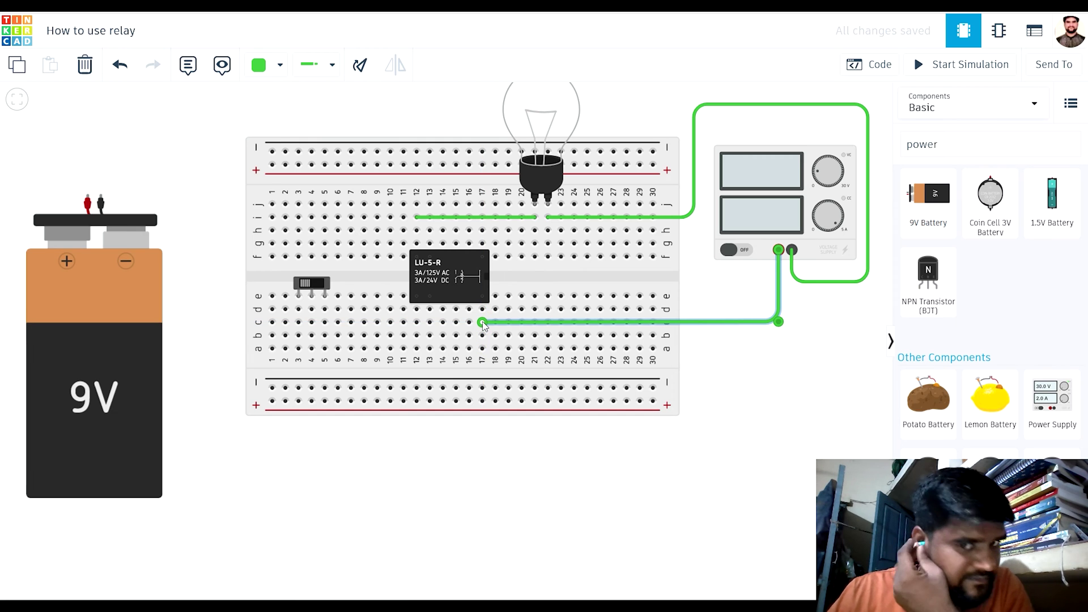
click(782, 371)
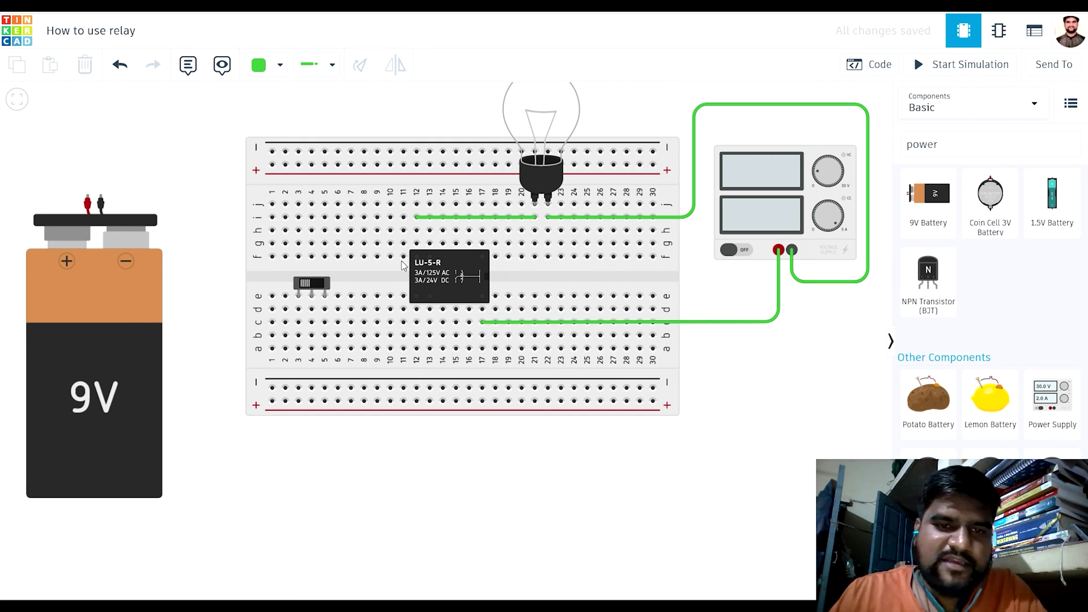
Trace the wiring between the bulb, relay and power supply, and examine the relay's contact and coil diagram
scroll(402, 265, down, 2)
scroll(452, 256, up, 3)
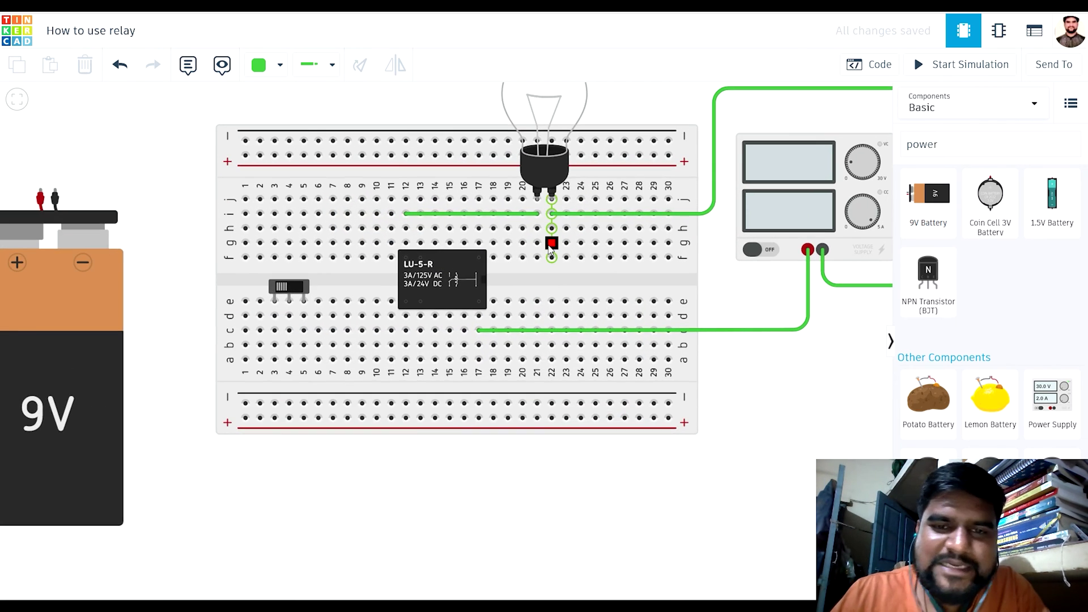
scroll(561, 232, down, 2)
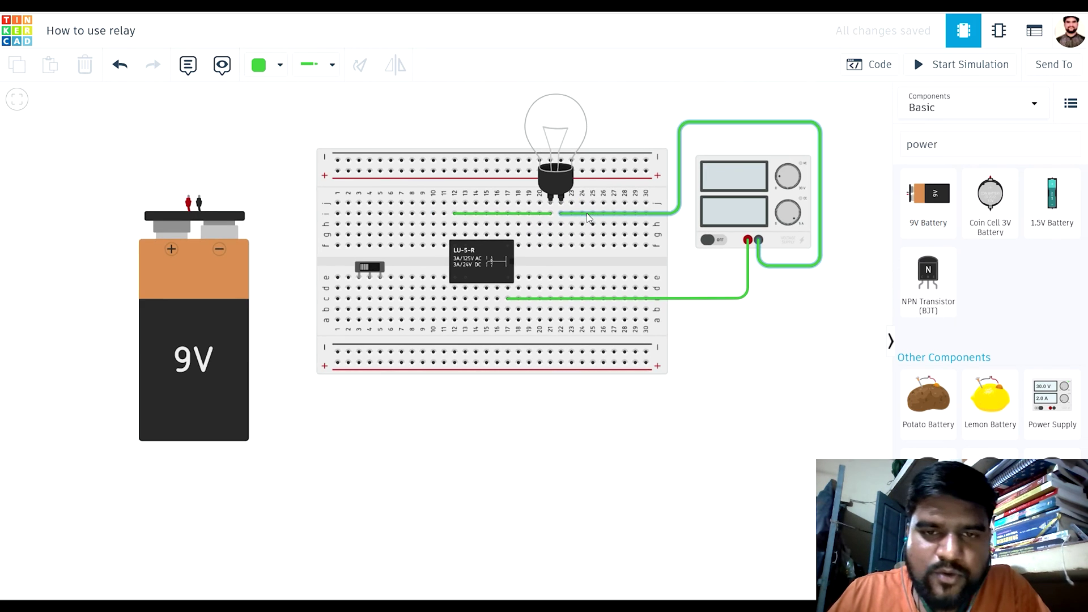
scroll(567, 238, up, 3)
scroll(599, 247, down, 2)
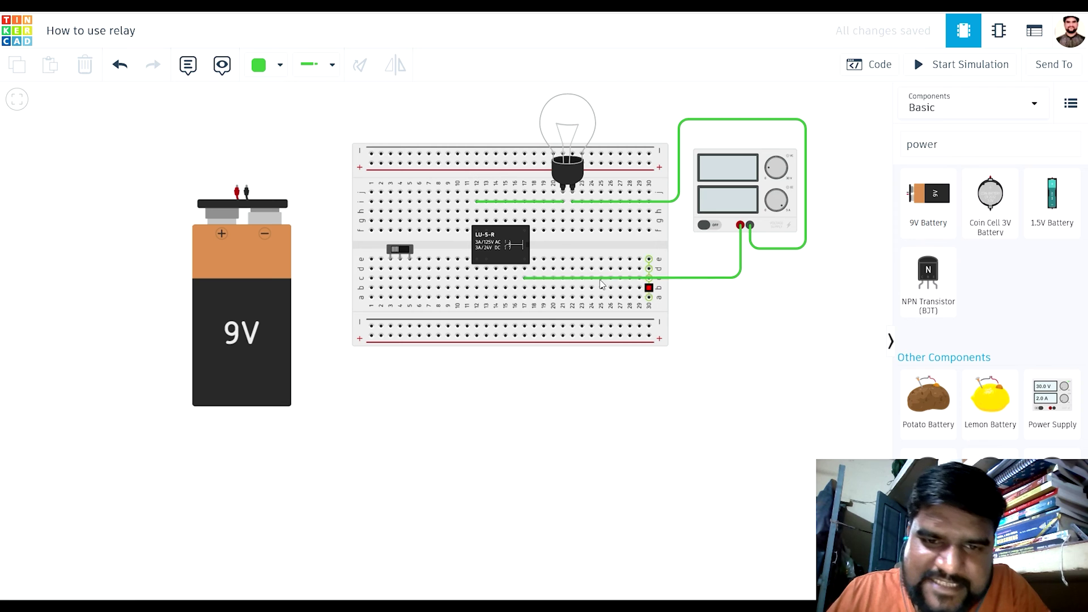
scroll(511, 244, up, 5)
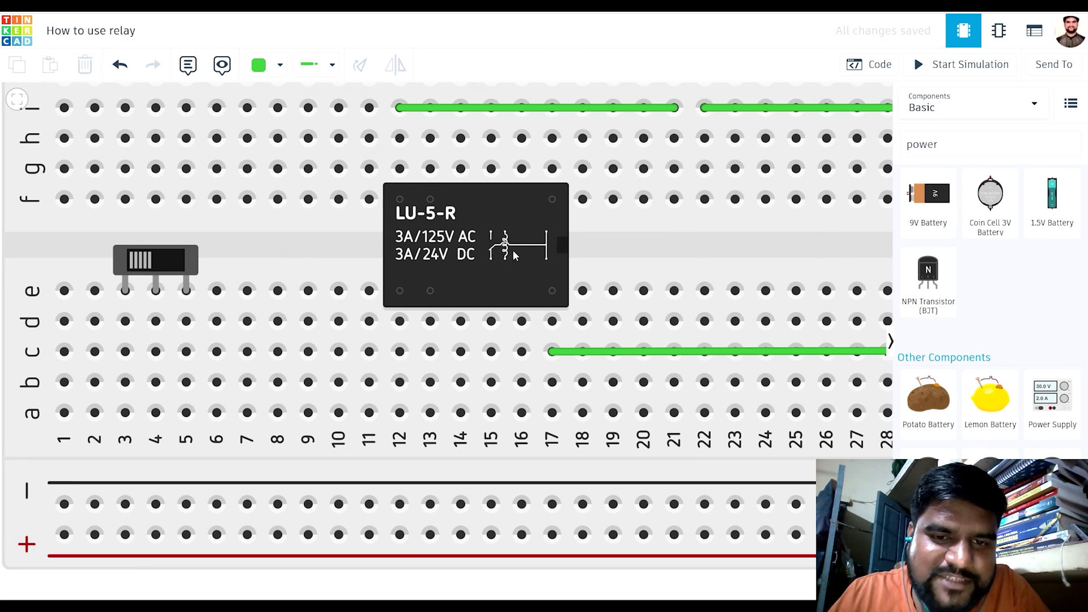
scroll(473, 232, up, 5)
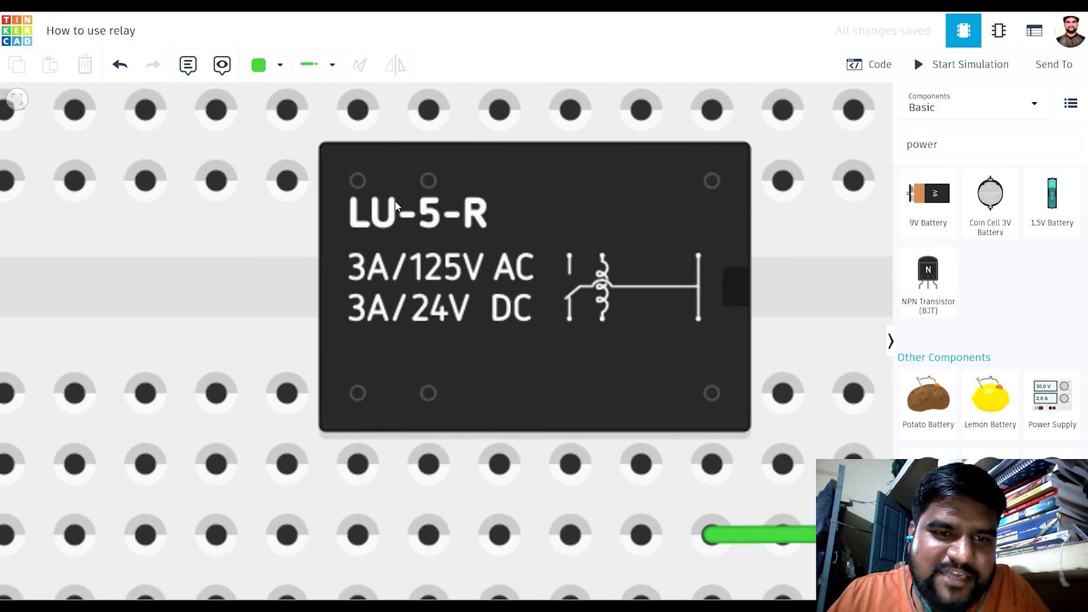
scroll(395, 212, down, 5)
scroll(395, 213, down, 4)
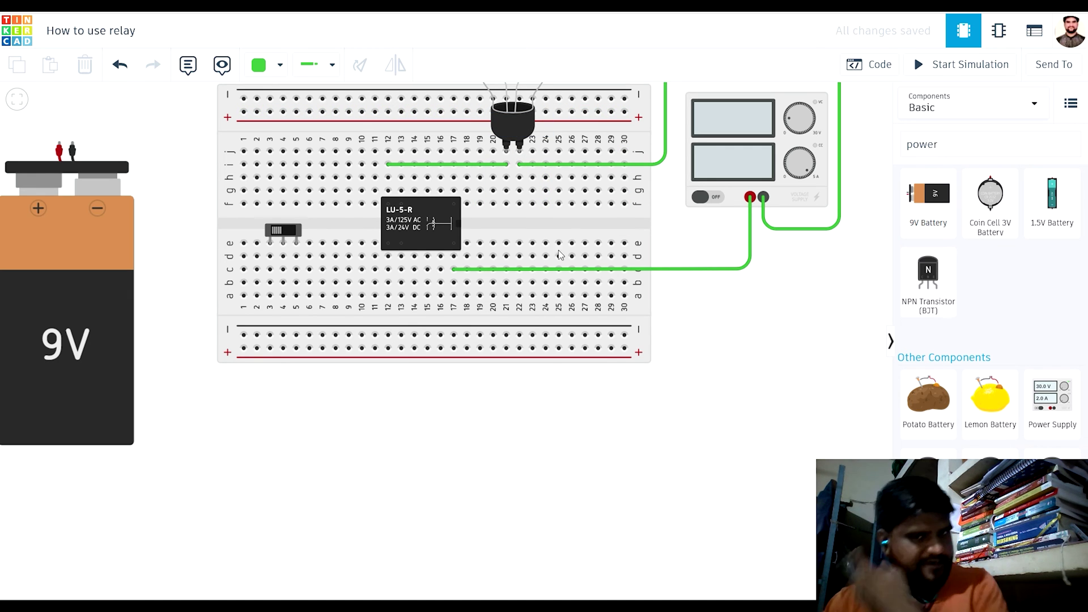
scroll(410, 236, up, 3)
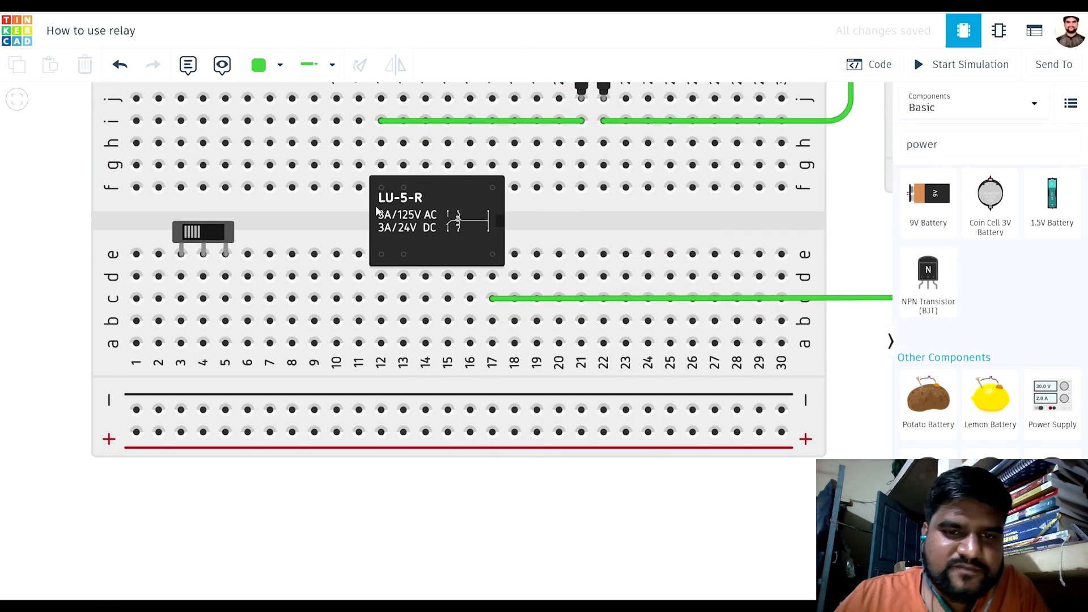
scroll(440, 232, down, 4)
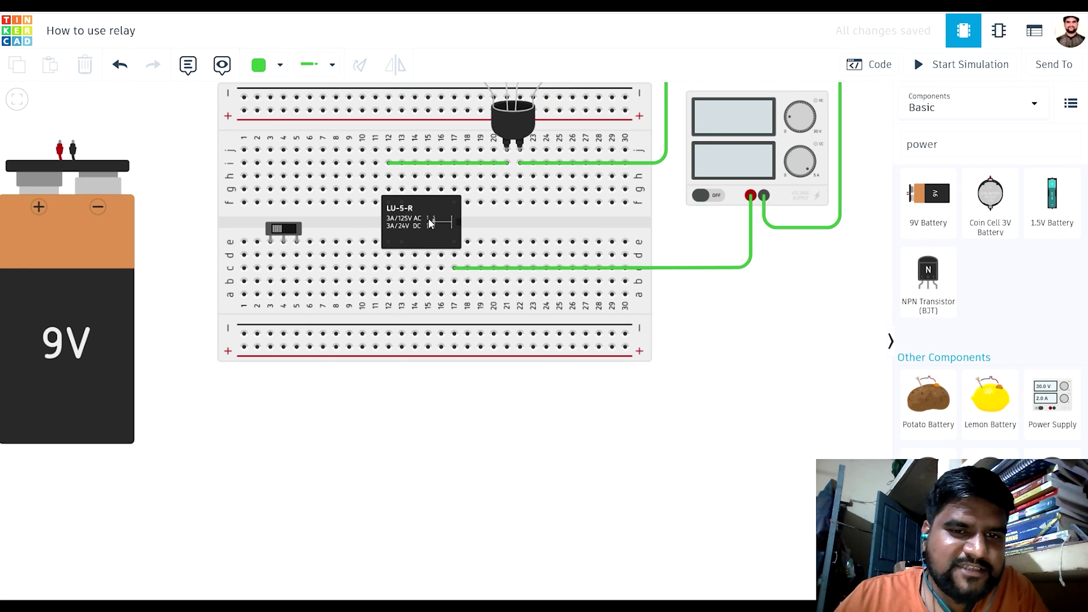
scroll(164, 217, down, 2)
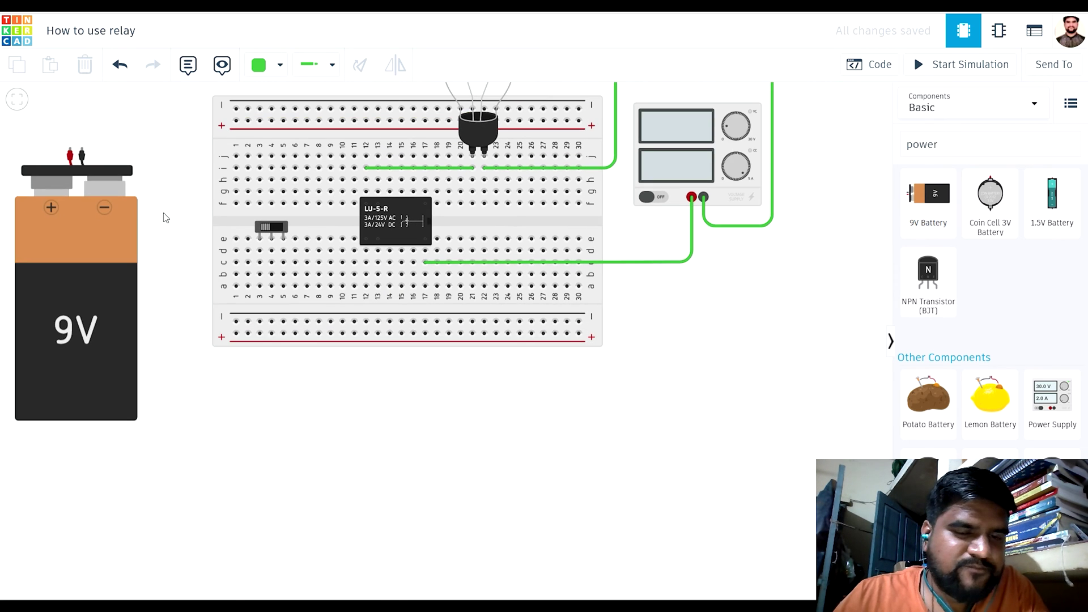
right_drag(169, 219, 225, 219)
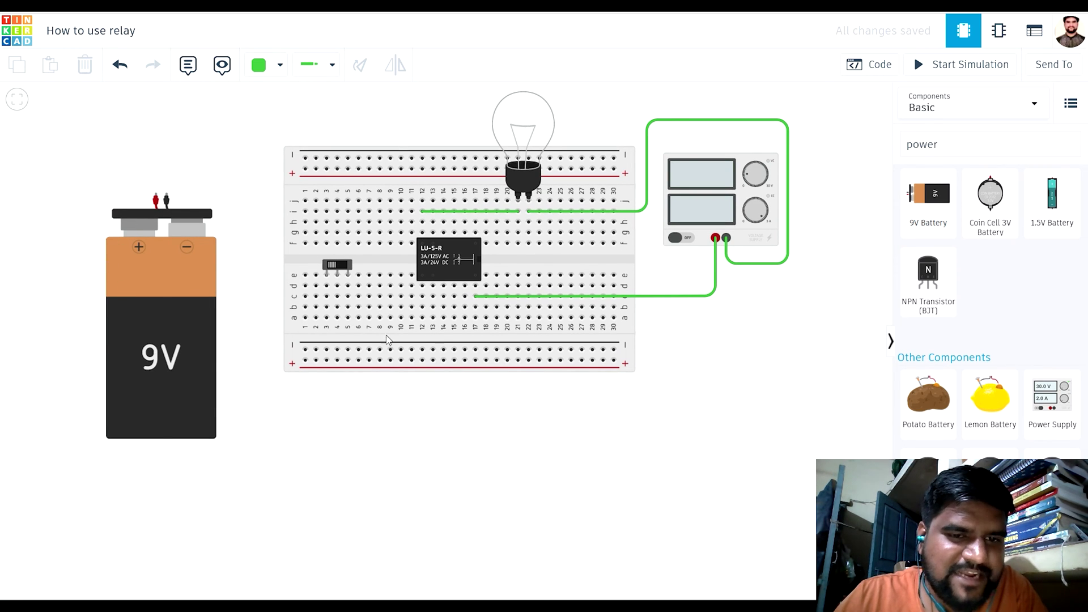
scroll(476, 263, up, 2)
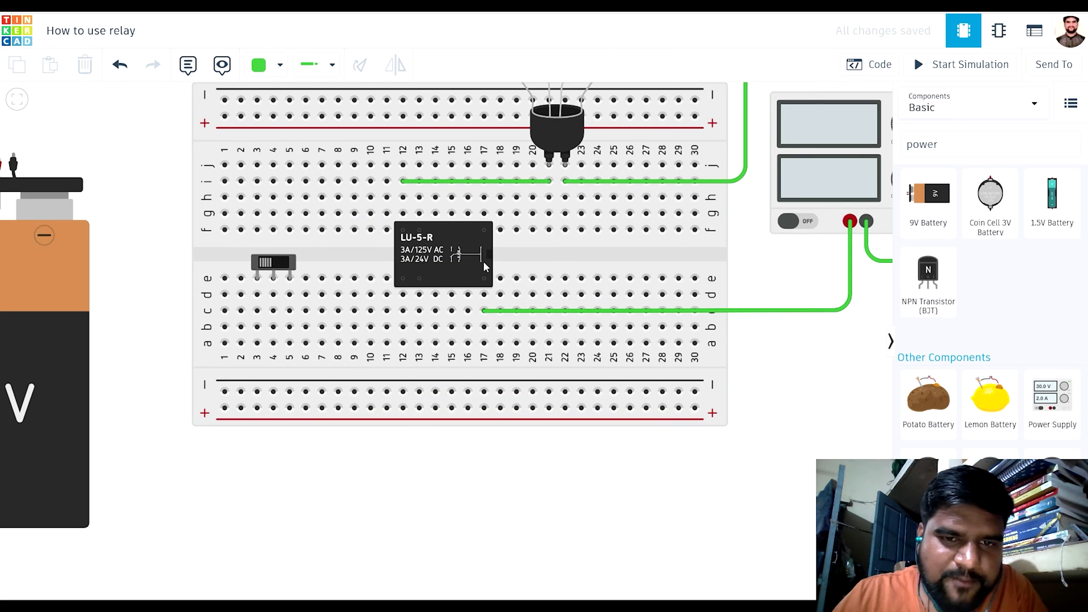
Start a wire at the 9V battery's positive terminal and route it with three bends up, across and down beside the breadboard
scroll(484, 263, up, 2)
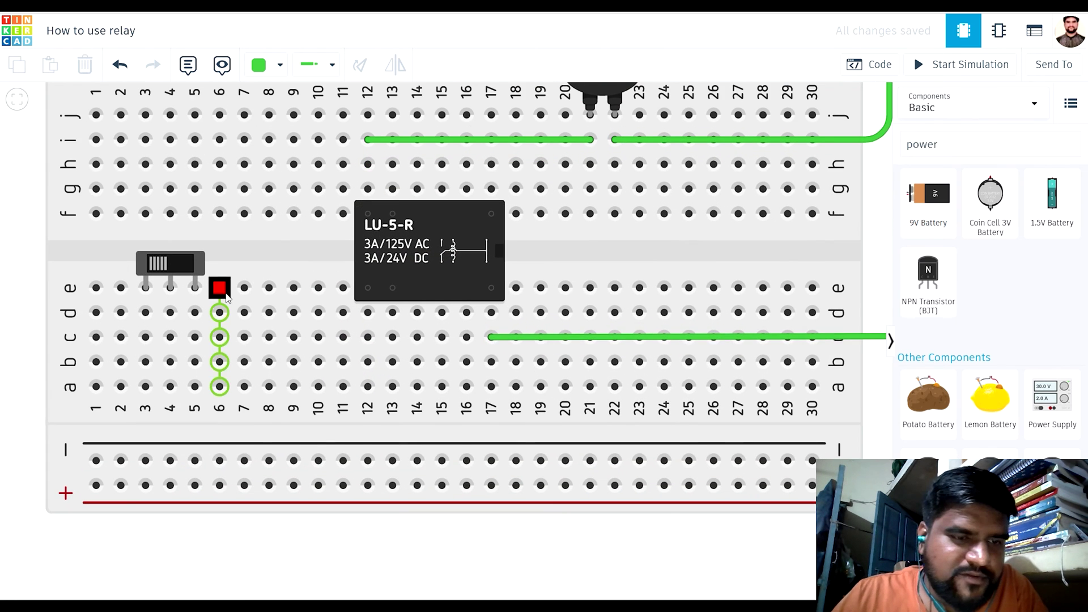
scroll(218, 286, down, 5)
drag(143, 451, 283, 468)
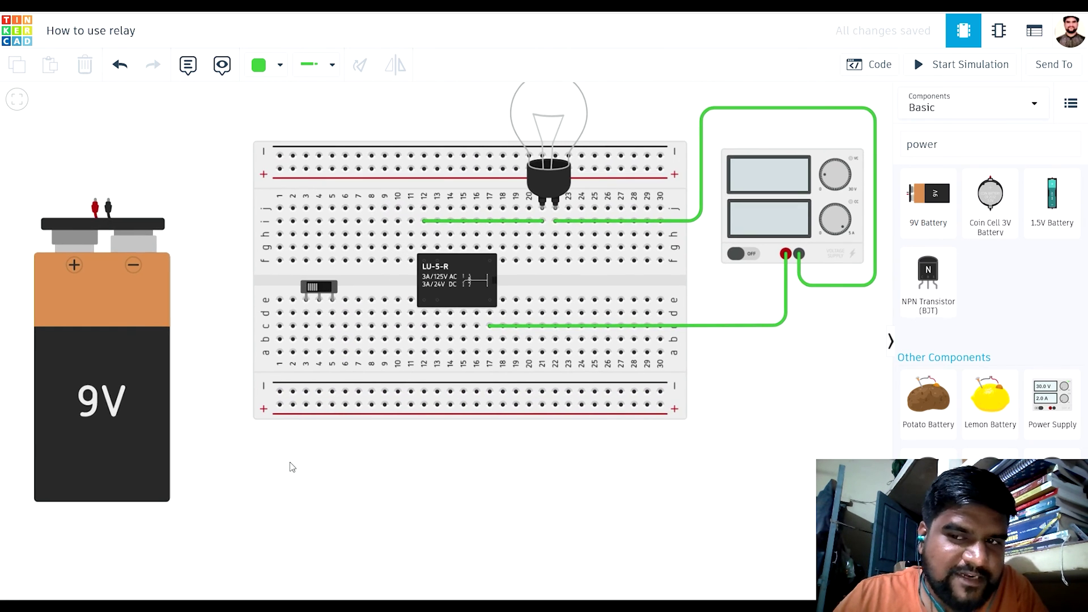
scroll(286, 466, up, 2)
scroll(258, 447, down, 2)
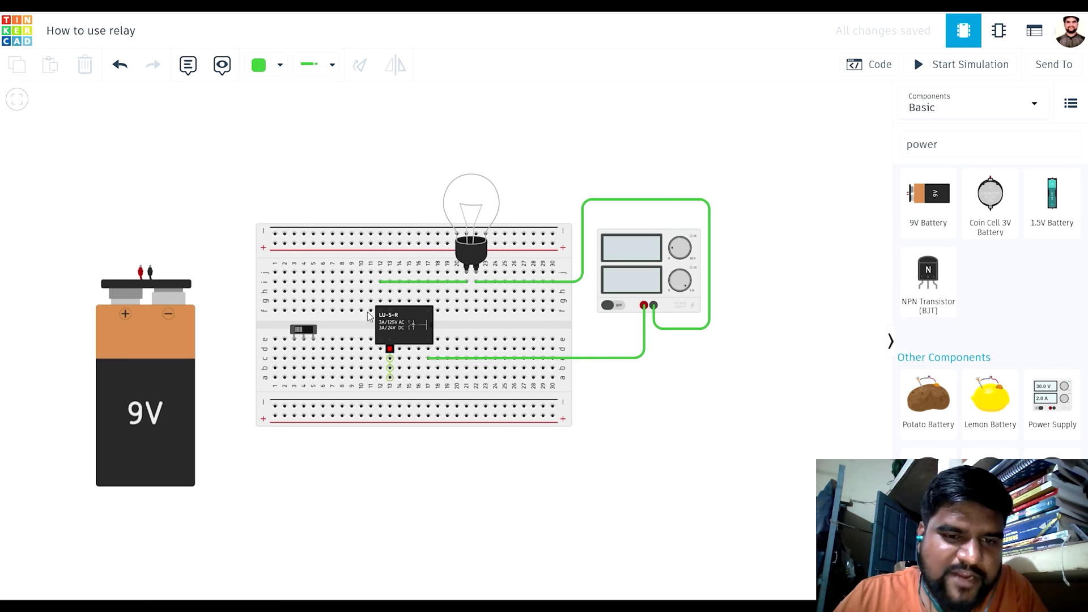
scroll(170, 269, up, 1)
click(141, 271)
click(148, 226)
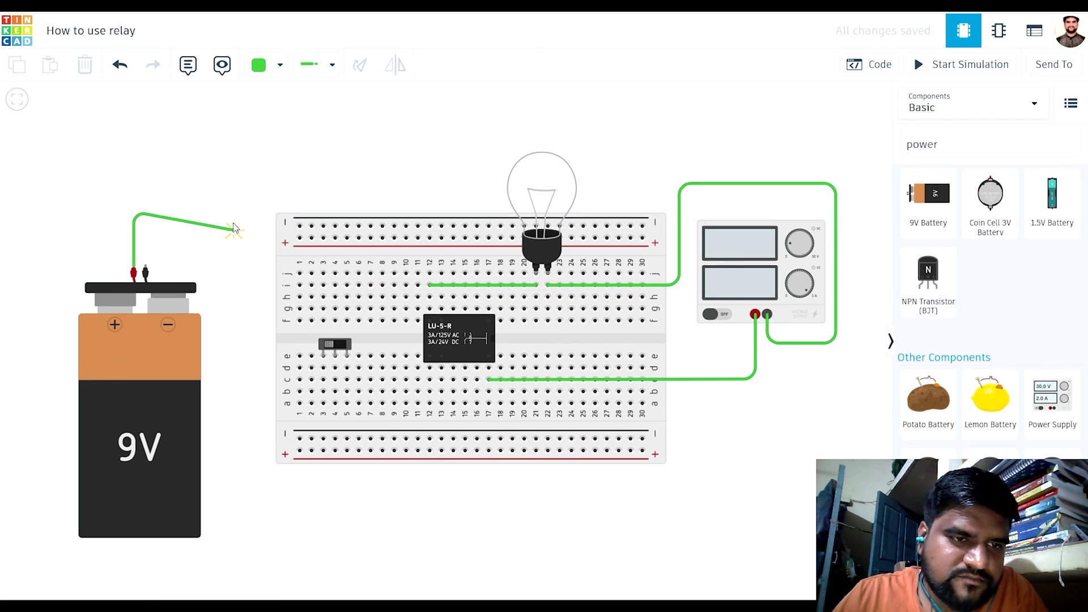
click(252, 215)
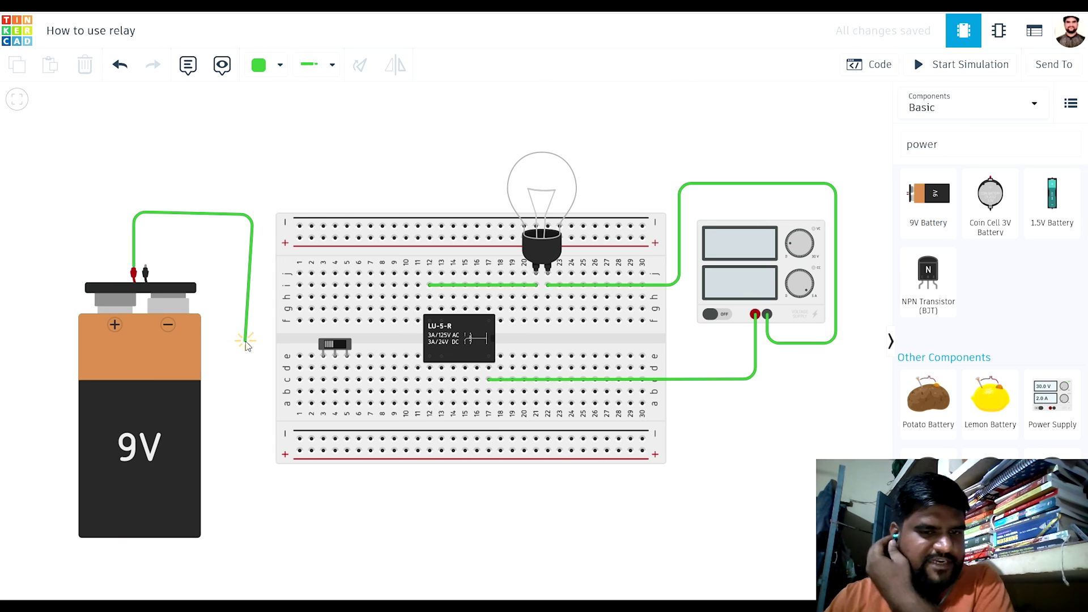
click(253, 330)
Check the relay's coil pins and end the battery's positive wire at hole g13 above the relay
scroll(476, 331, down, 1)
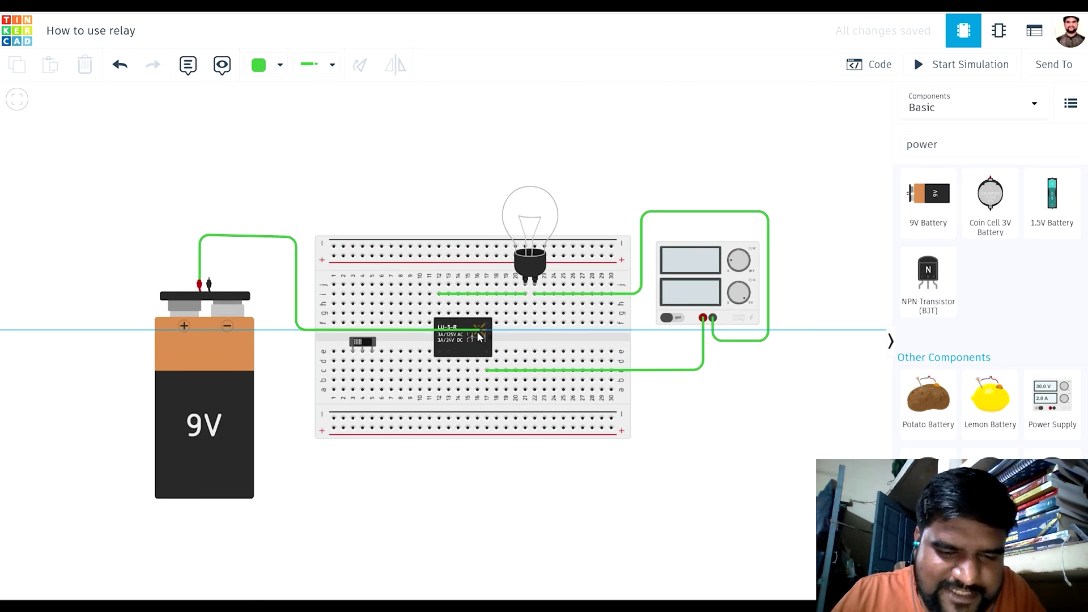
scroll(477, 331, up, 5)
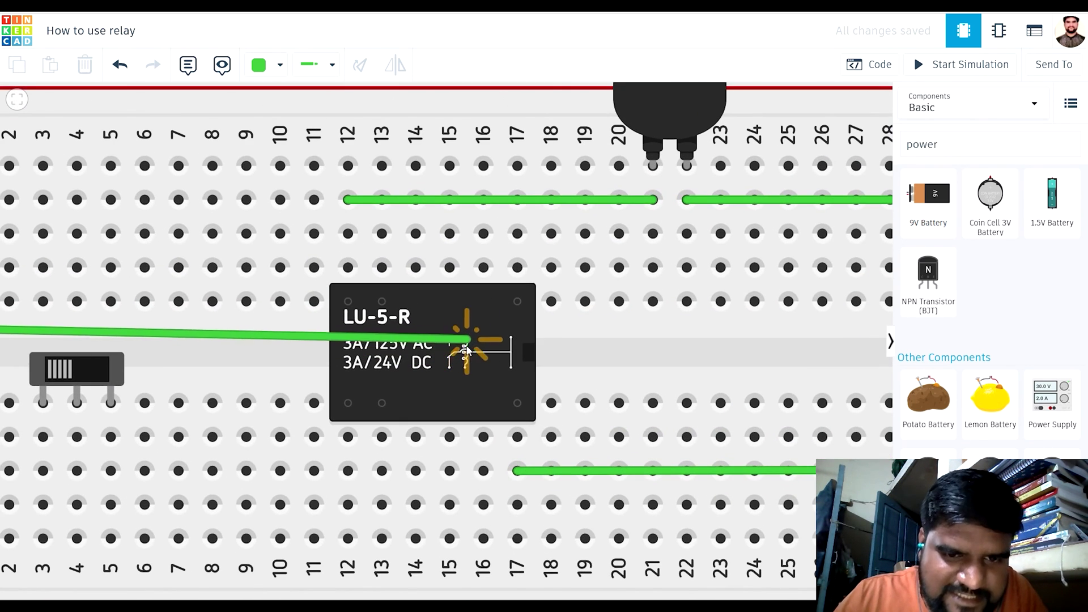
click(377, 401)
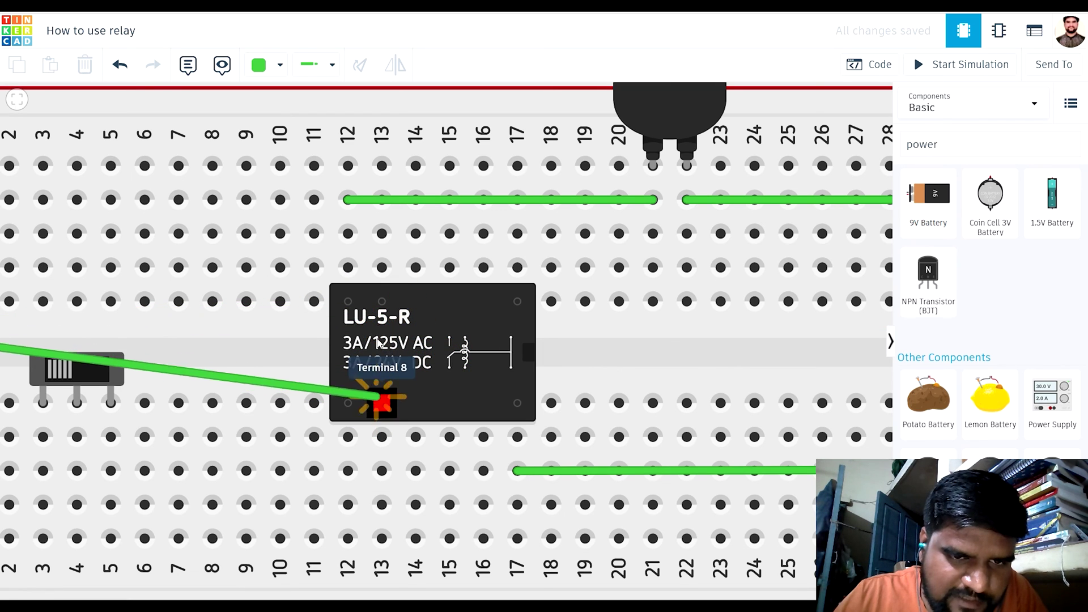
click(385, 403)
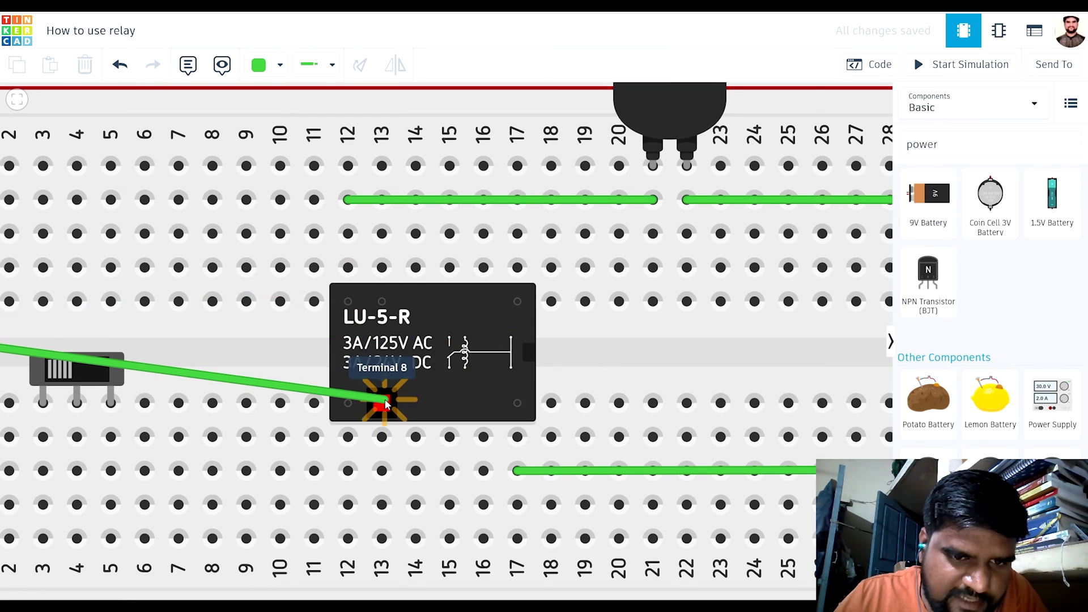
drag(384, 401, 396, 273)
scroll(340, 268, up, 2)
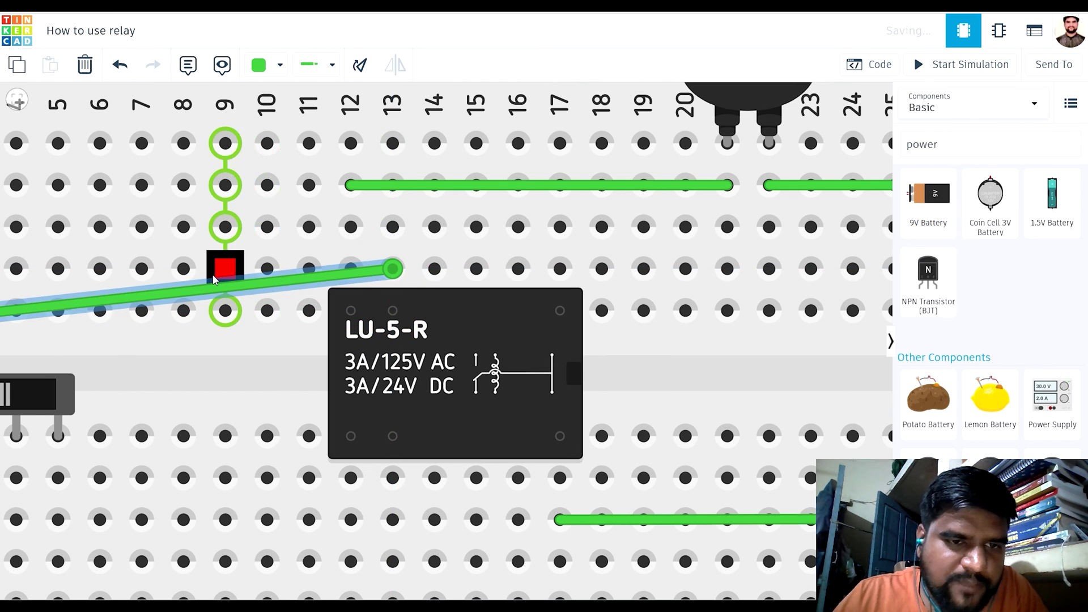
Wire the 9V battery's negative terminal to the slideswitch's middle-pin column at hole c4, with two bends near the battery
scroll(224, 264, down, 3)
scroll(223, 321, down, 5)
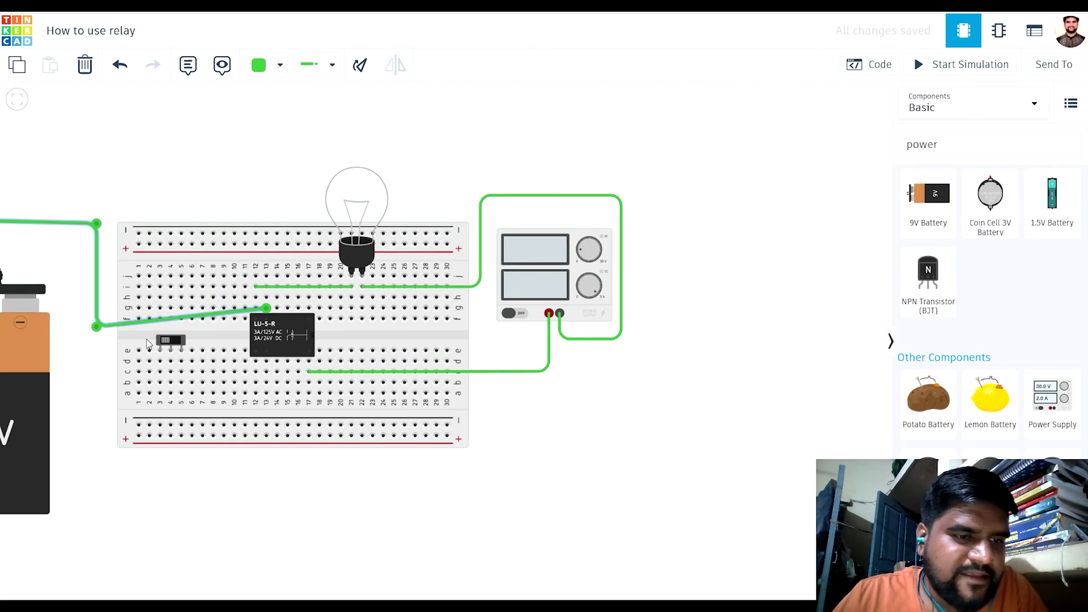
click(107, 354)
drag(126, 354, 250, 342)
scroll(210, 292, down, 3)
scroll(210, 292, up, 5)
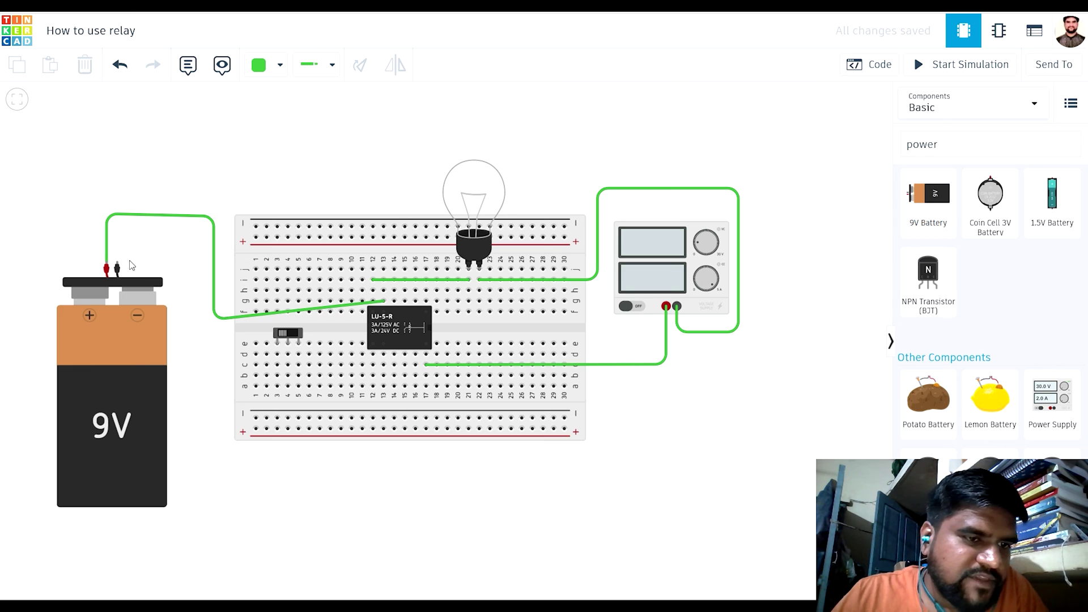
click(118, 264)
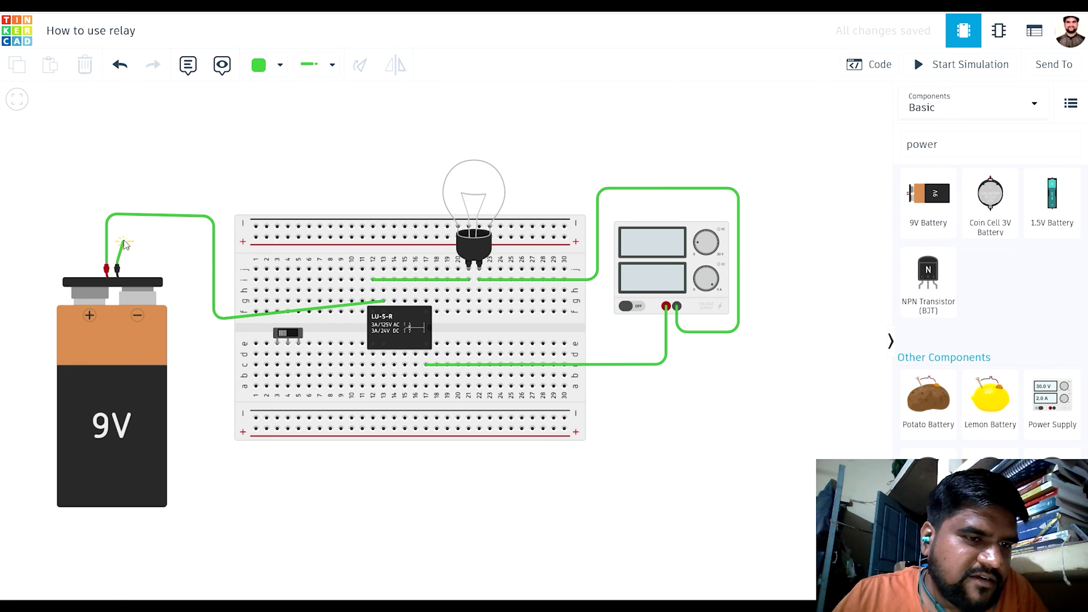
click(116, 234)
click(185, 237)
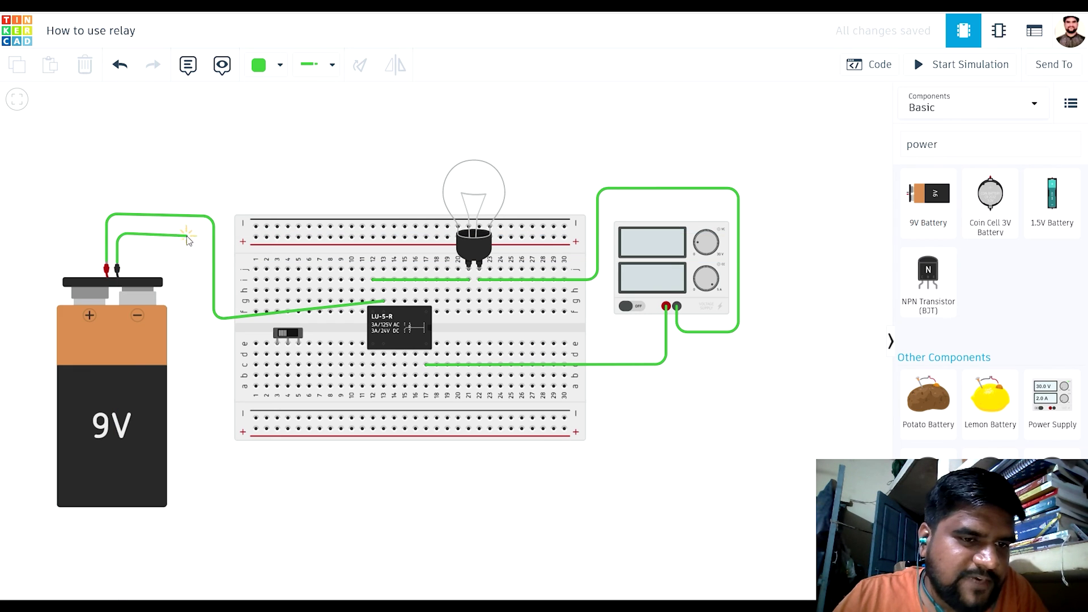
scroll(244, 365, up, 5)
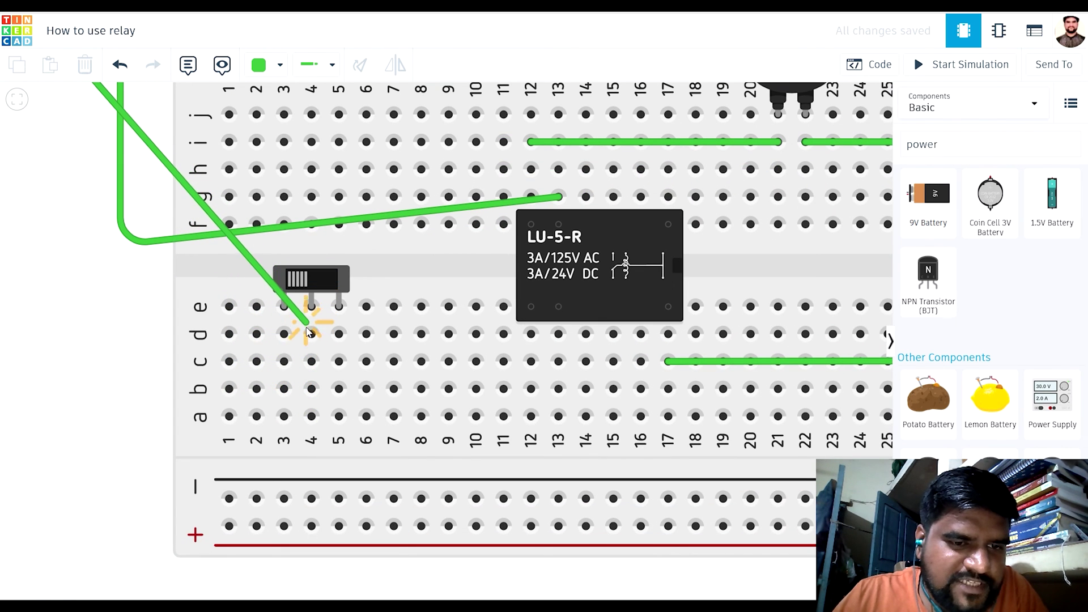
click(311, 362)
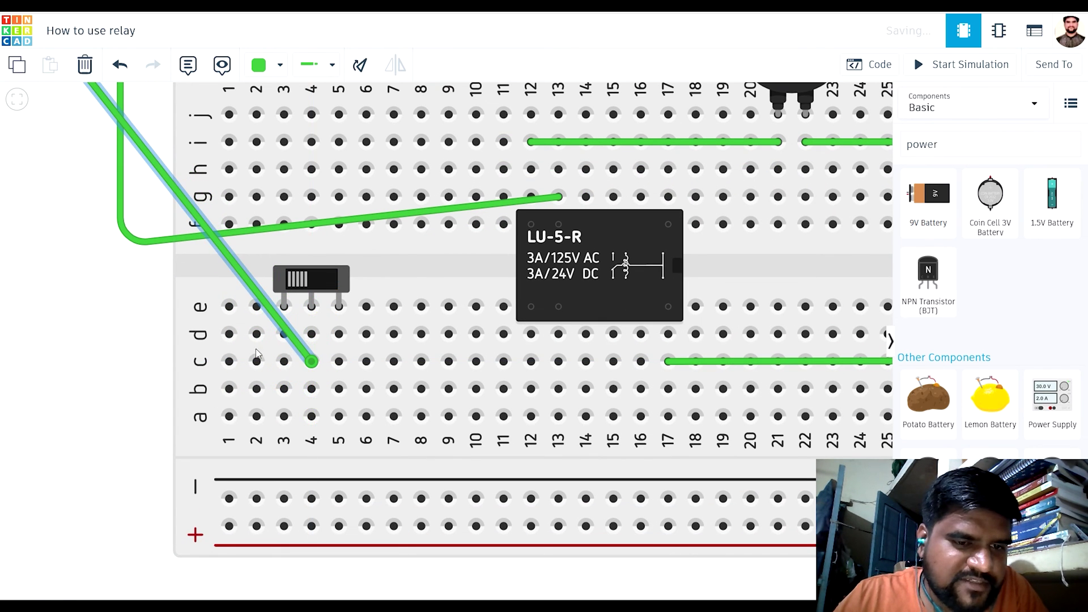
Add a bend to the battery's negative wire and place it so the segments run vertically and along row c
scroll(272, 343, up, 2)
scroll(277, 343, down, 5)
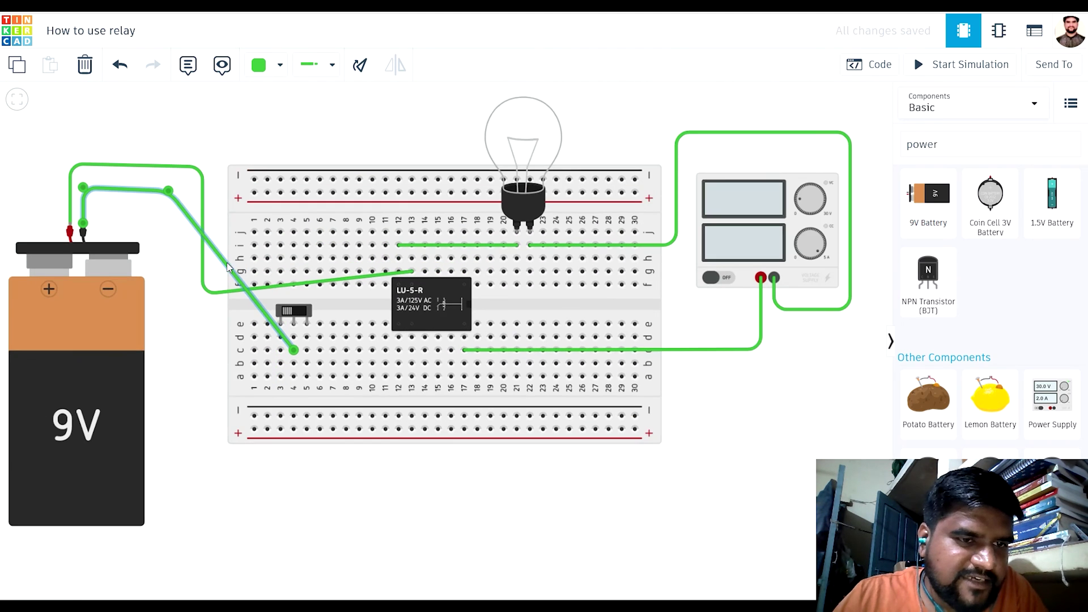
click(220, 260)
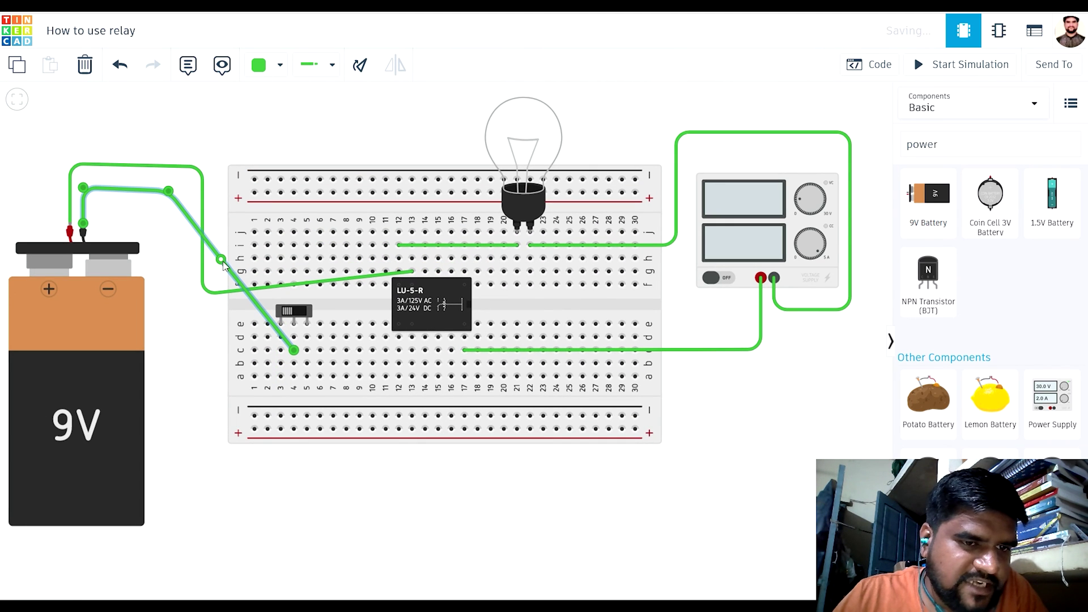
drag(221, 260, 169, 351)
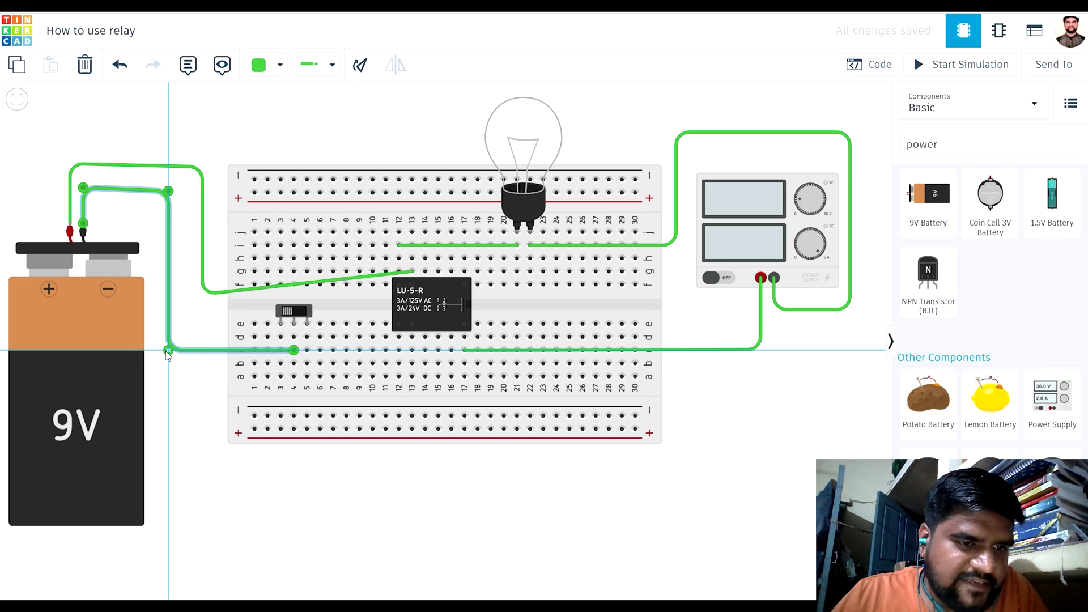
Examine the slideswitch's slider and its three pins, including Terminal 2, to see how it switches the common pin
scroll(321, 311, up, 1)
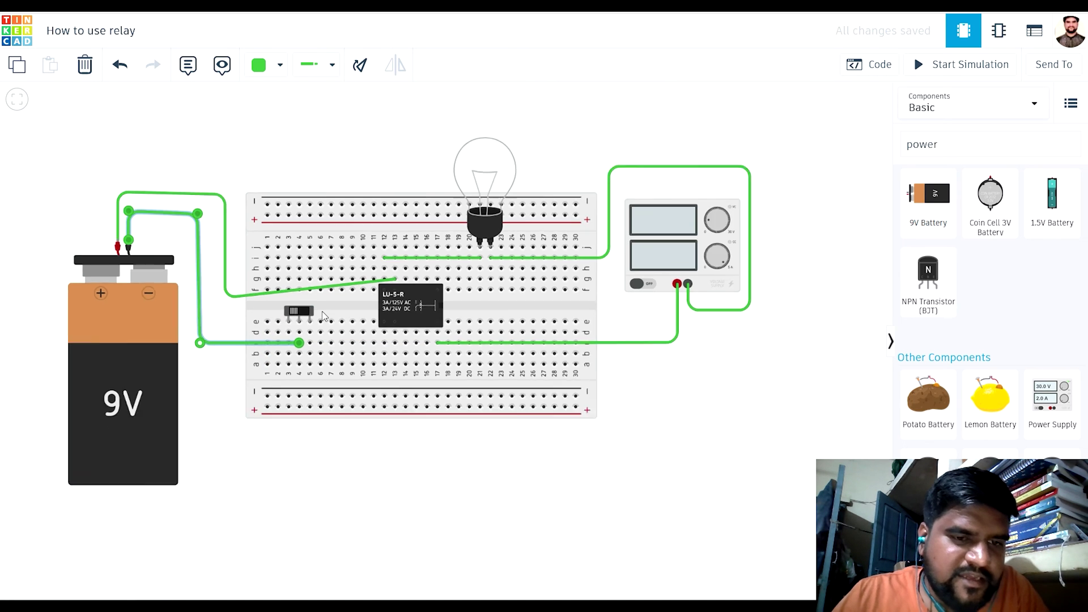
scroll(313, 328, up, 6)
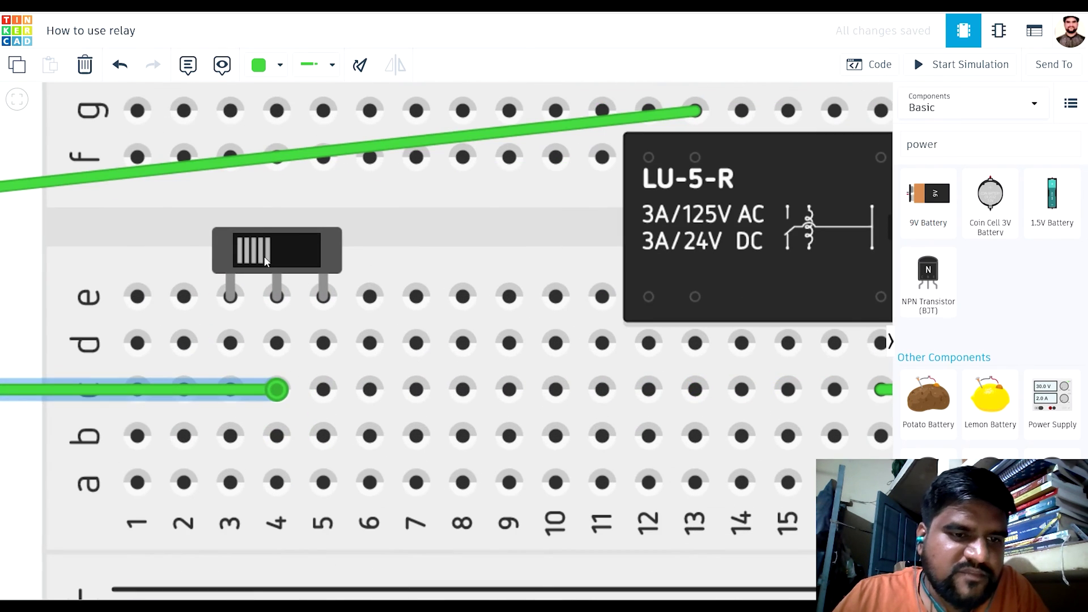
scroll(311, 303, up, 3)
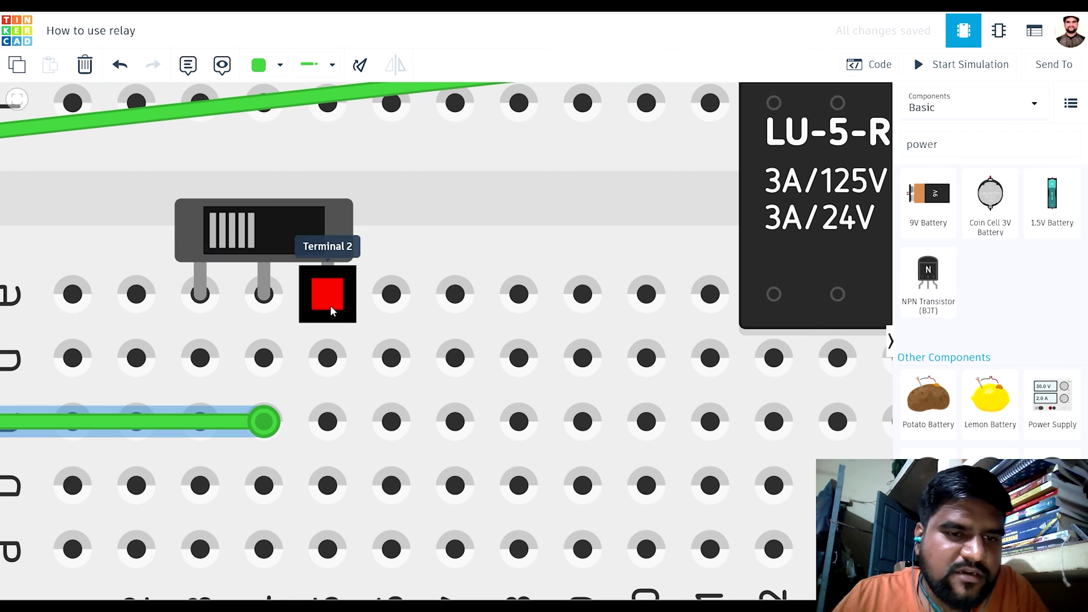
scroll(331, 306, up, 1)
scroll(330, 305, down, 4)
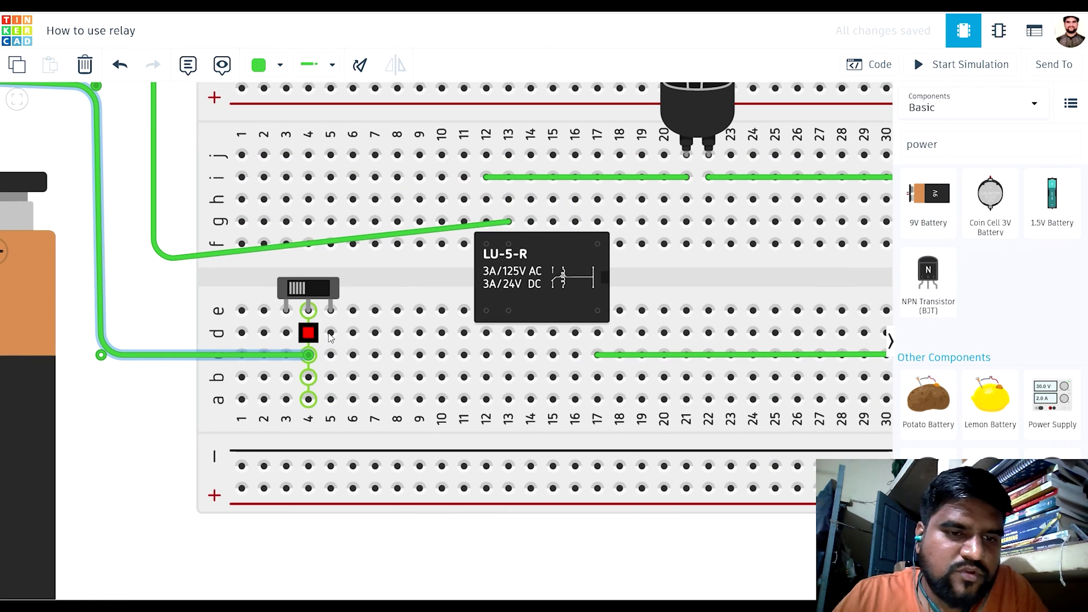
scroll(311, 306, up, 5)
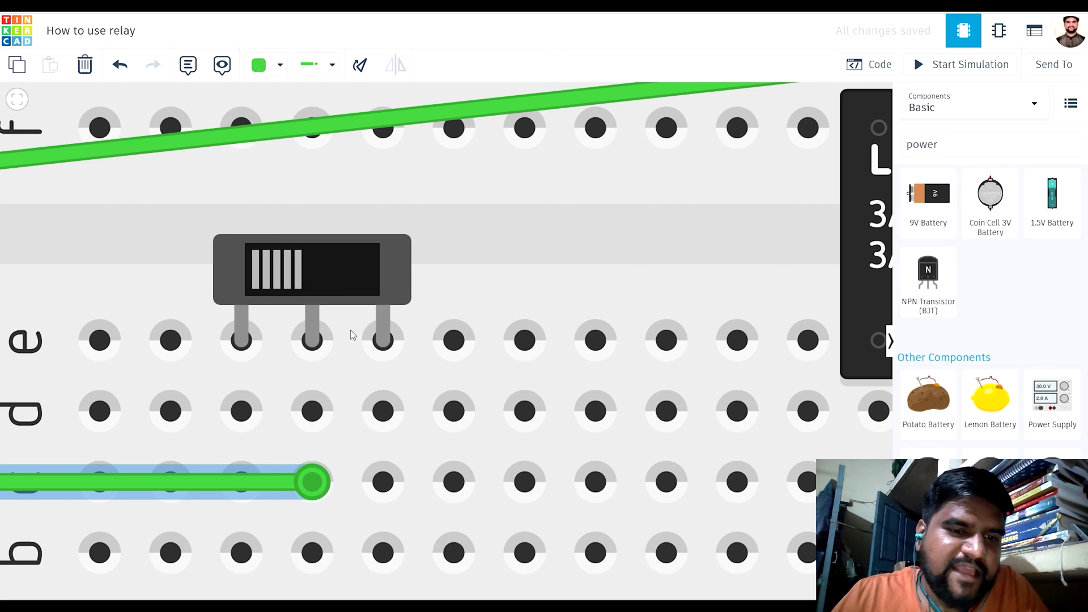
mouse_move(286, 284)
mouse_down()
mouse_move(335, 279)
mouse_move(289, 283)
mouse_move(300, 276)
mouse_up()
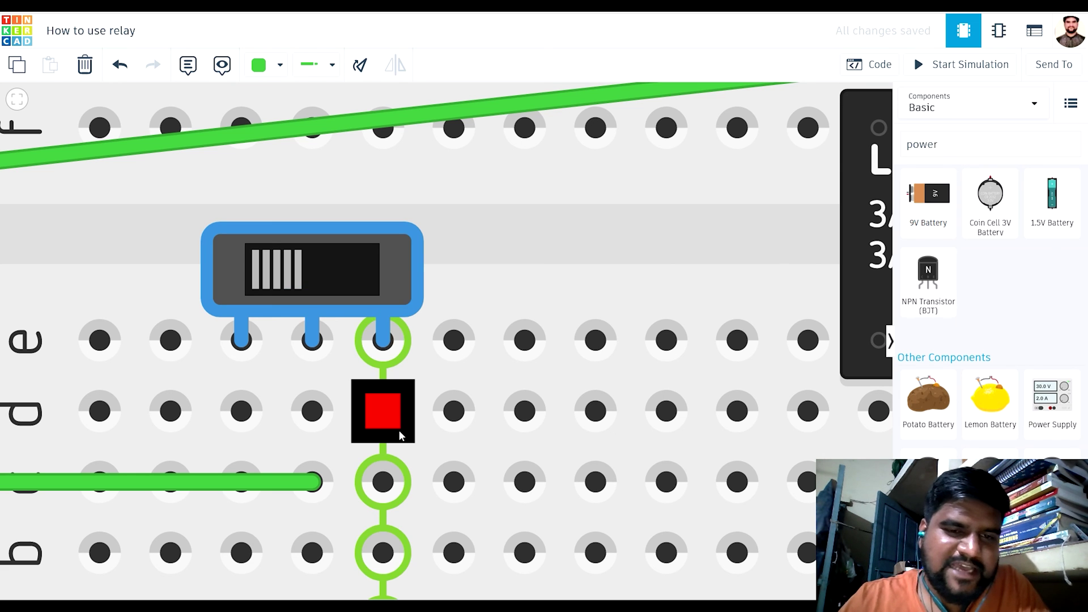
Wire the slideswitch's Terminal 2 column at hole c5 straight to the relay's Terminal 8 column at hole c13
scroll(399, 435, down, 6)
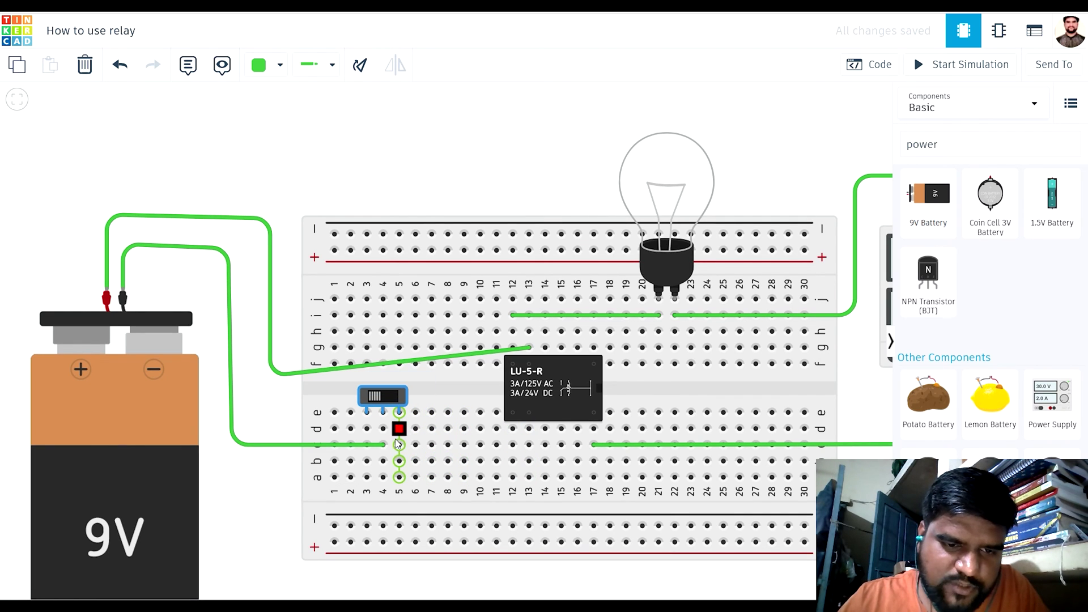
click(399, 445)
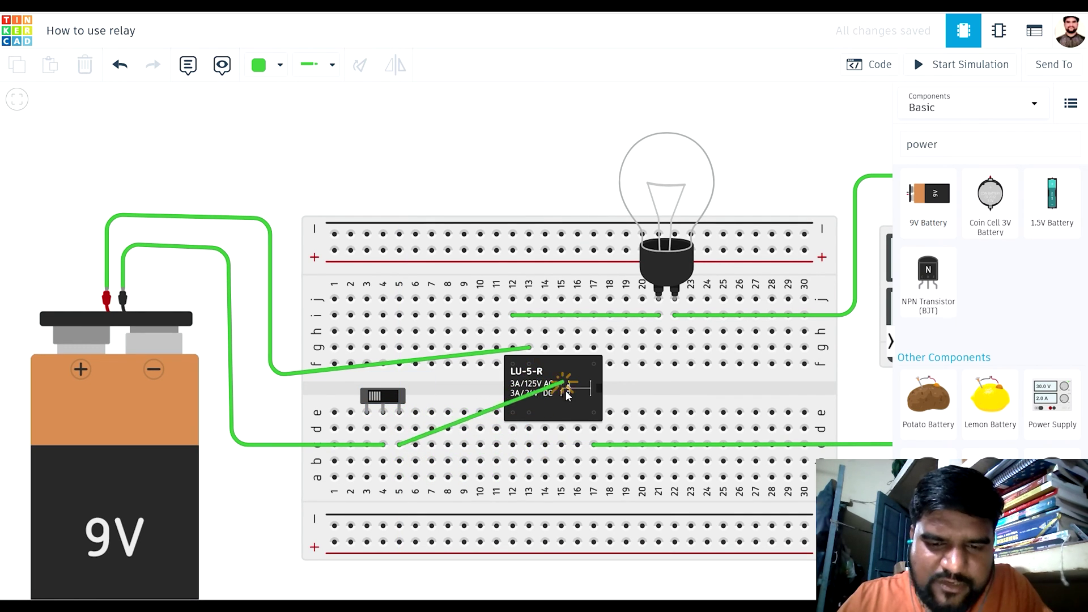
scroll(567, 396, down, 2)
scroll(567, 426, up, 5)
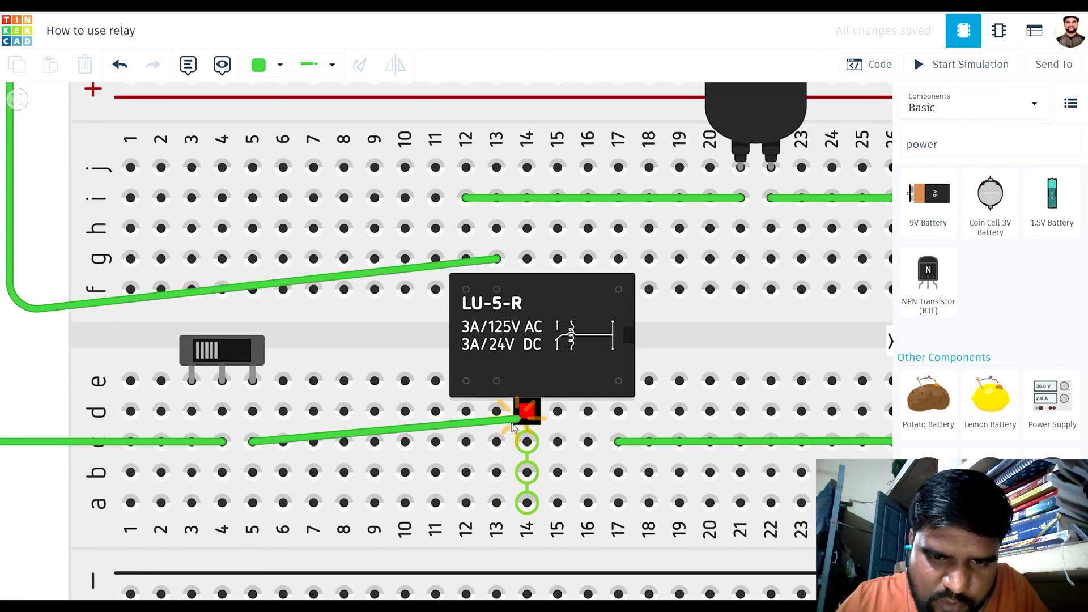
click(497, 441)
scroll(428, 469, up, 2)
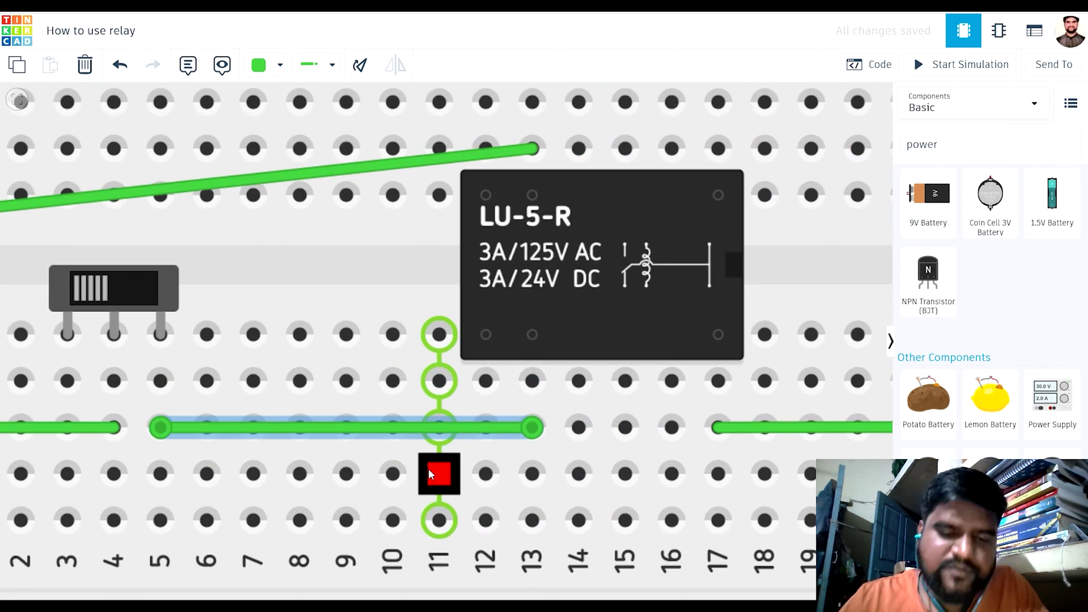
Move the lower bend of the battery's positive wire up so its last segment runs straight along row g to g13
scroll(428, 468, up, 2)
scroll(503, 419, down, 5)
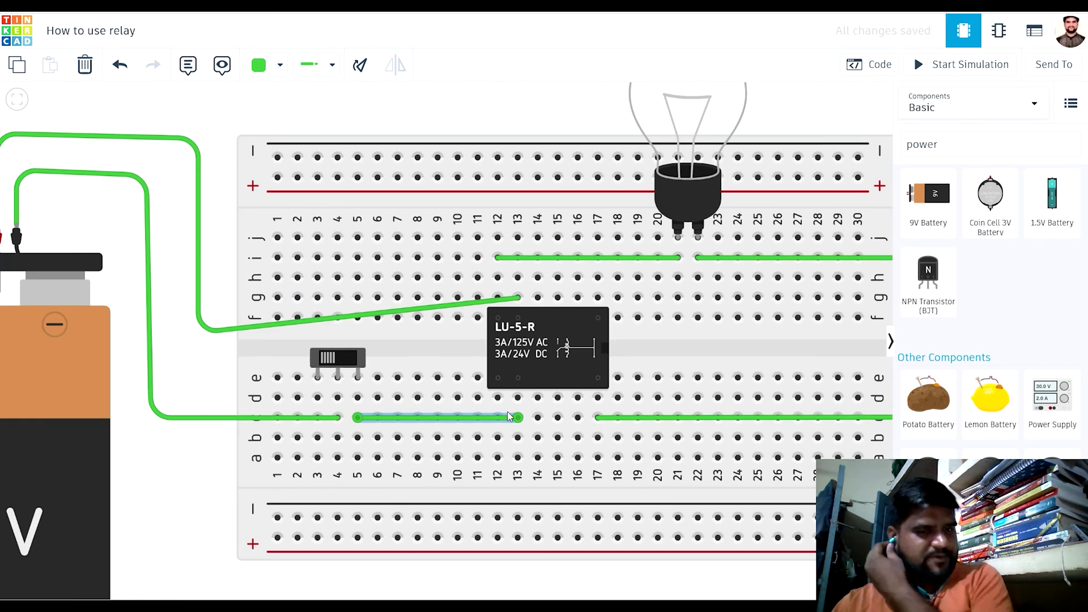
scroll(508, 414, down, 1)
scroll(509, 416, down, 4)
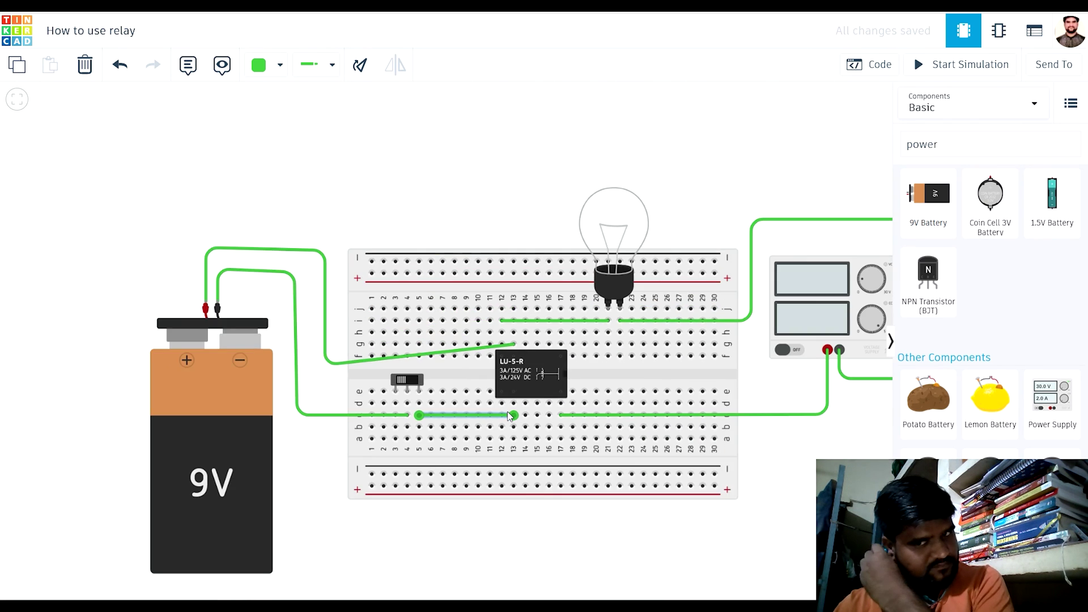
scroll(673, 493, up, 3)
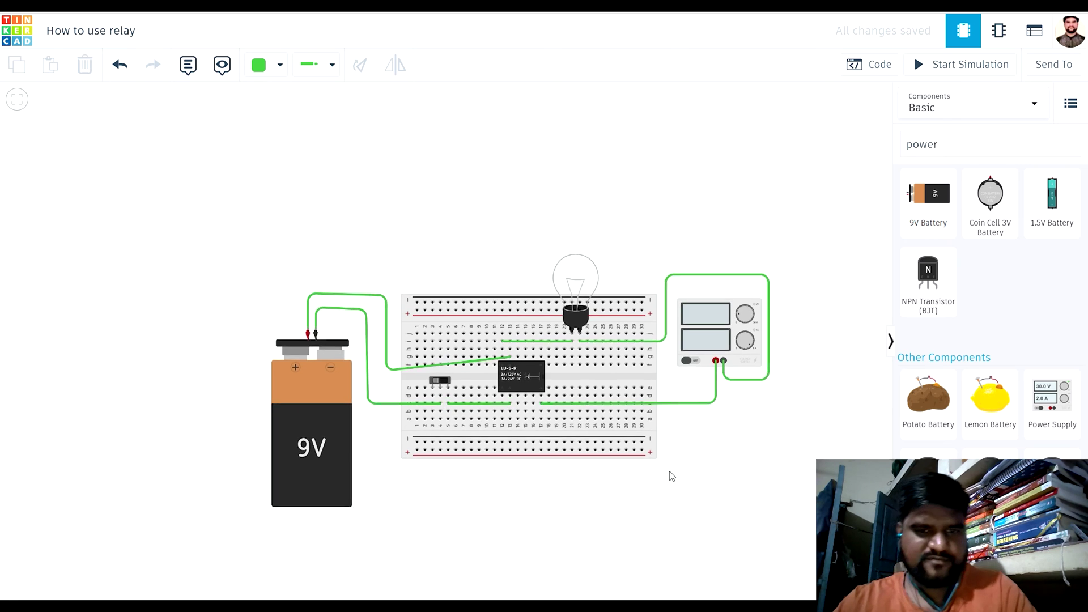
click(592, 422)
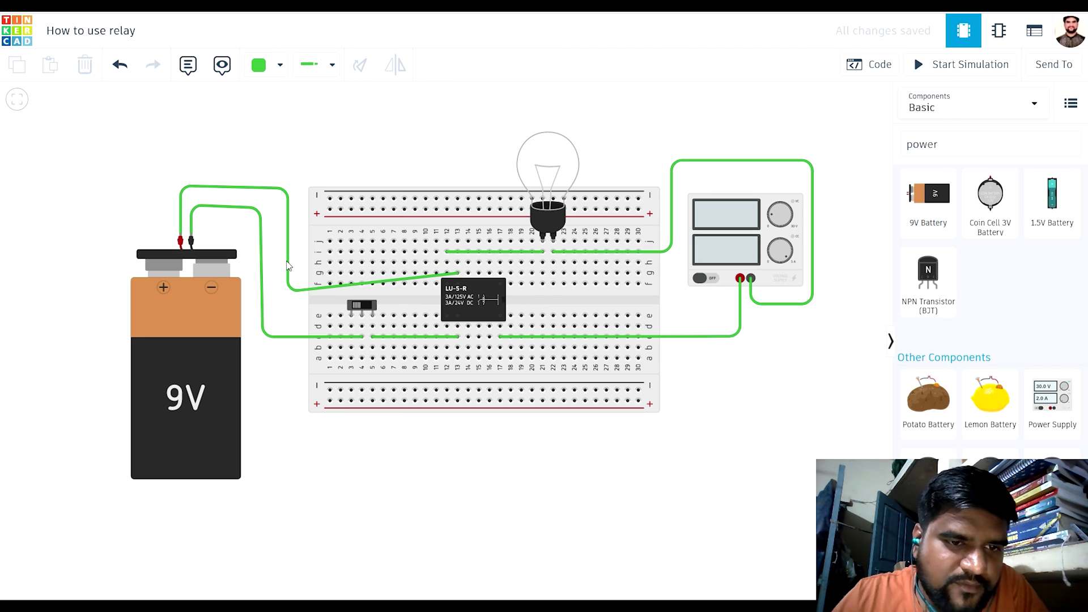
click(302, 295)
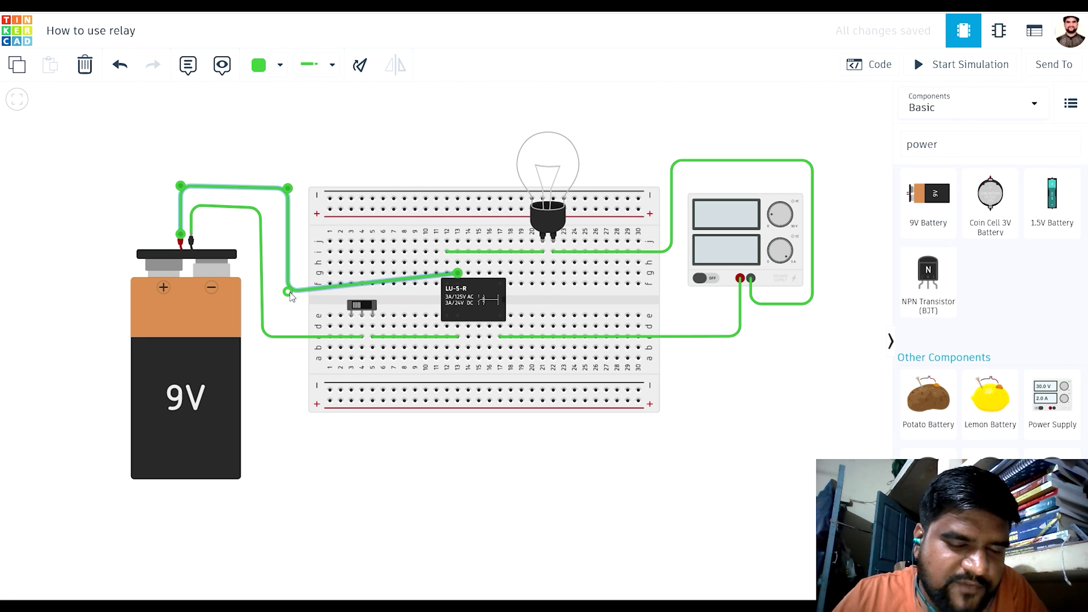
drag(290, 296, 287, 273)
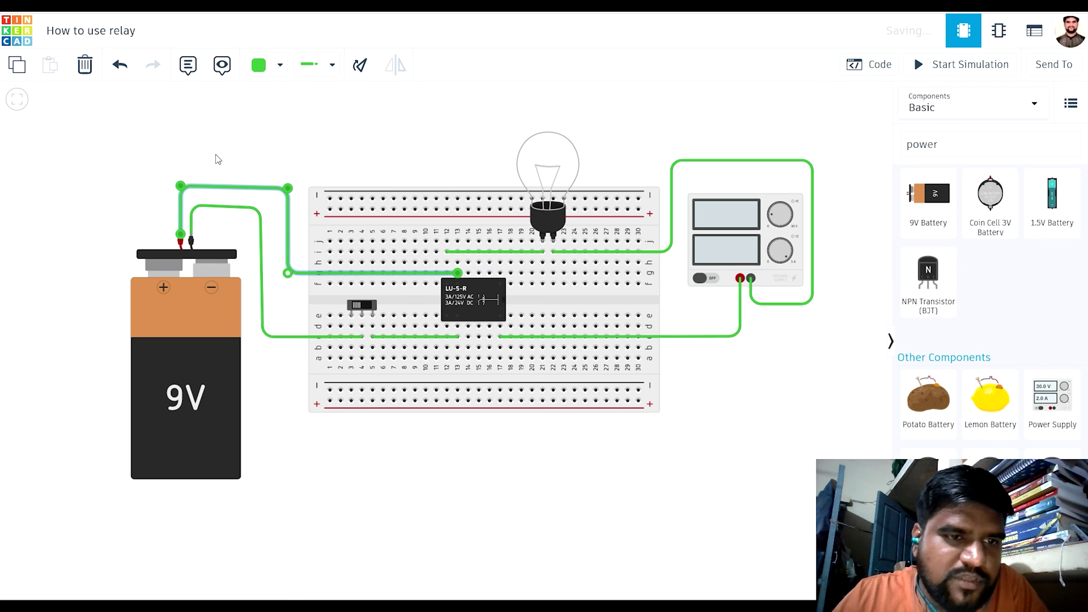
Colour the battery's positive wire red and its negative wire to the slideswitch black
click(279, 65)
click(290, 137)
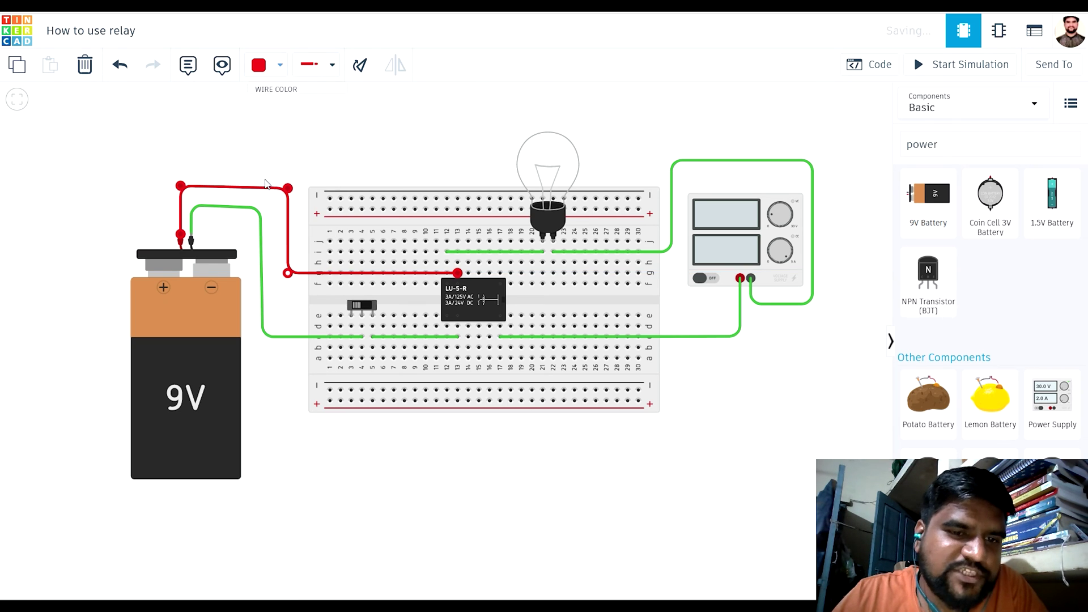
key(Escape)
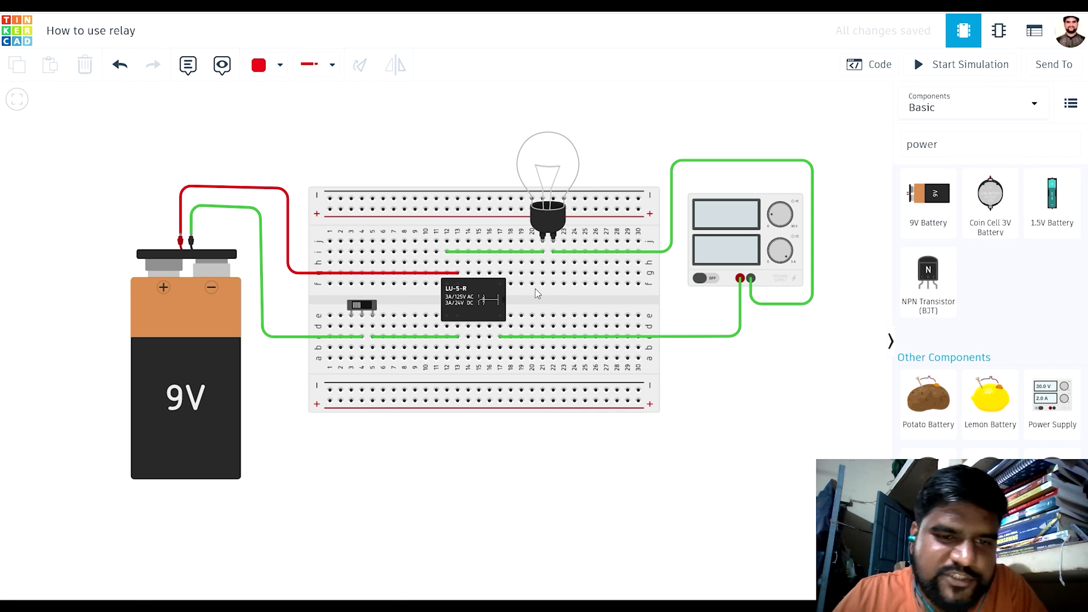
click(262, 283)
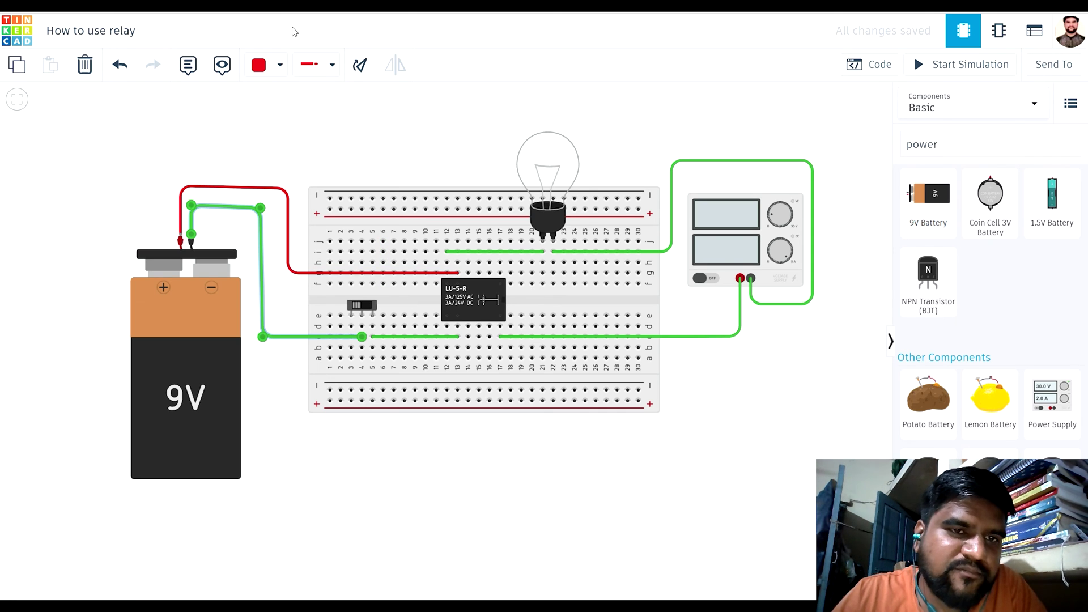
mouse_move(280, 69)
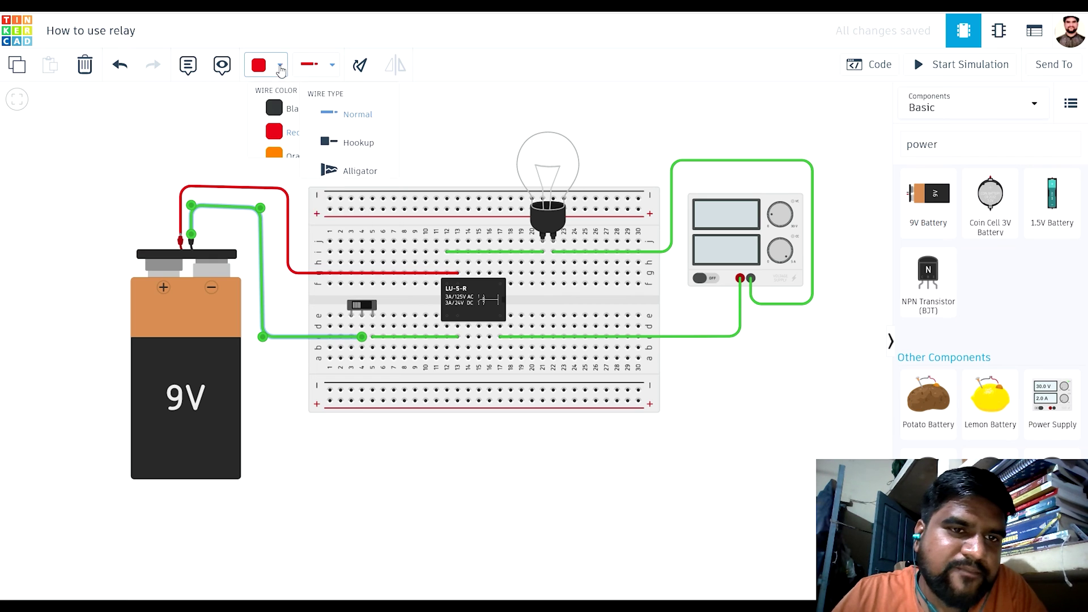
click(274, 109)
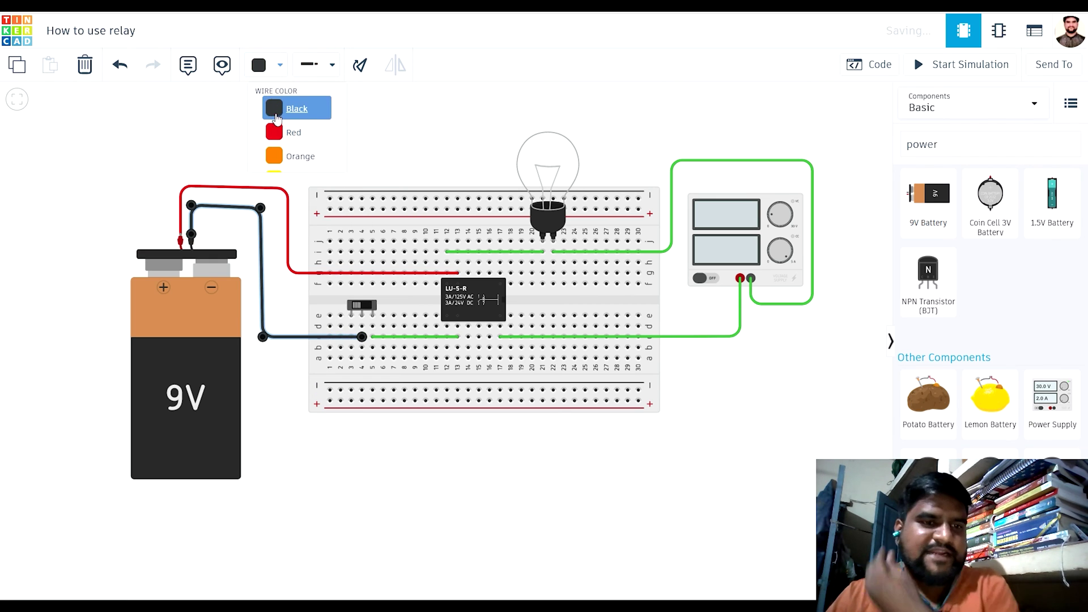
click(273, 438)
Colour the wire between the slideswitch and the relay black, and the wire between the relay and the bulb red
click(414, 337)
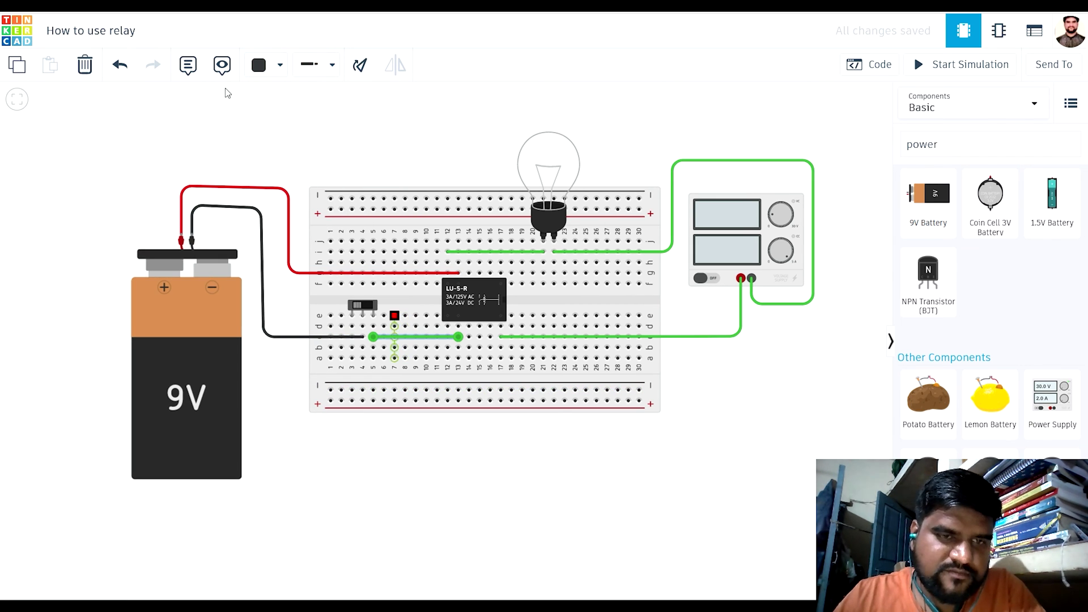
mouse_move(277, 66)
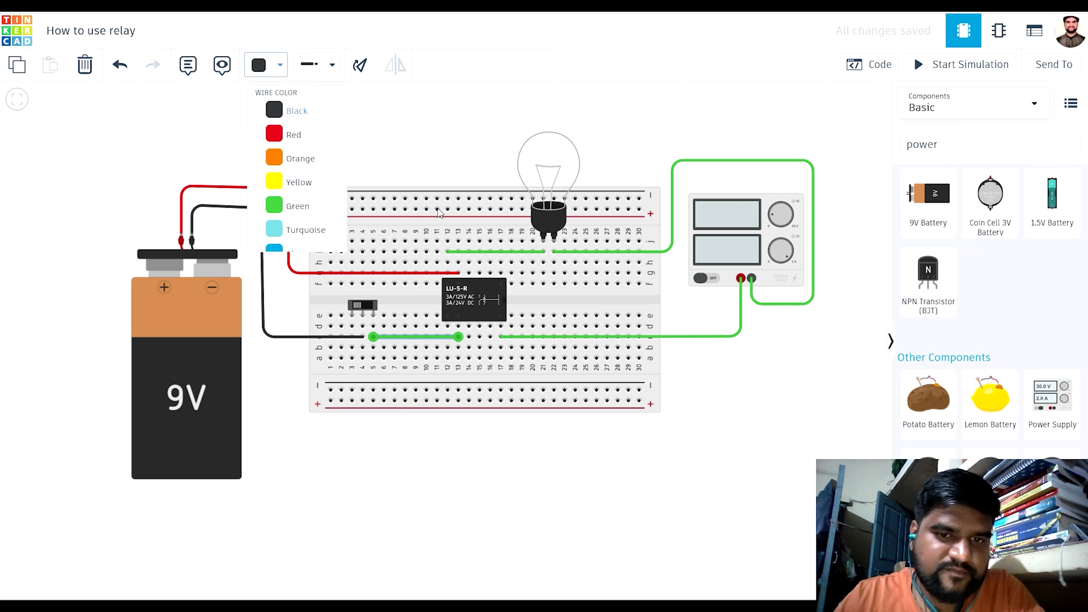
click(316, 121)
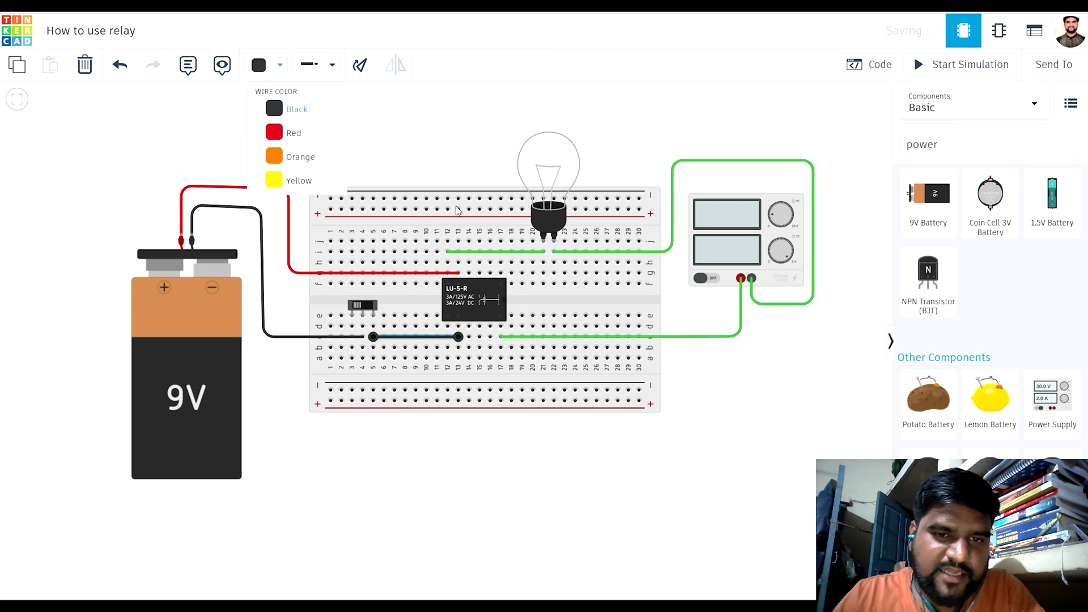
click(503, 252)
mouse_move(277, 67)
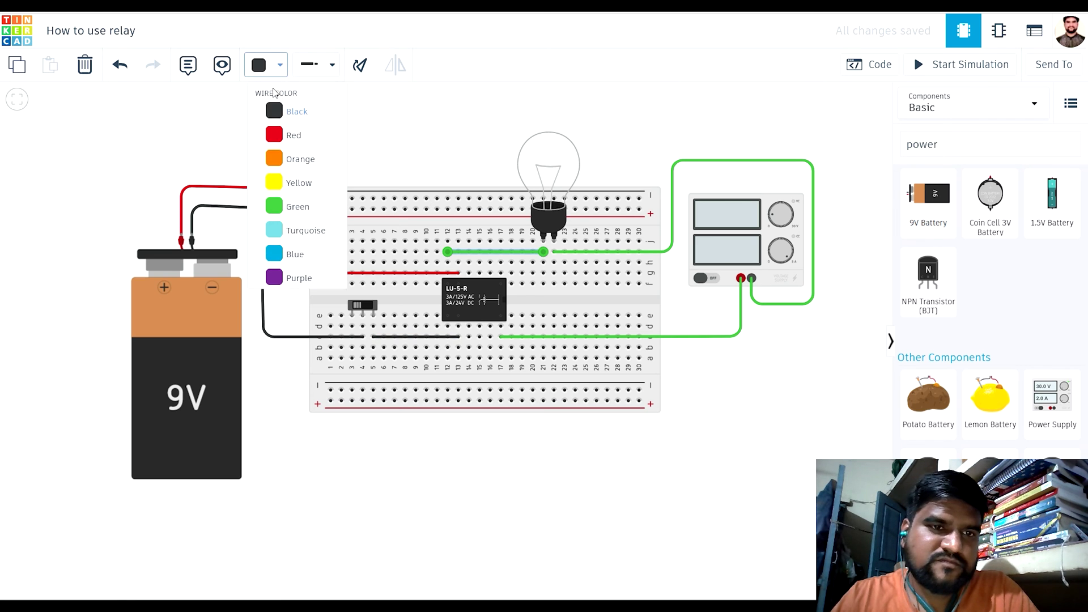
click(299, 133)
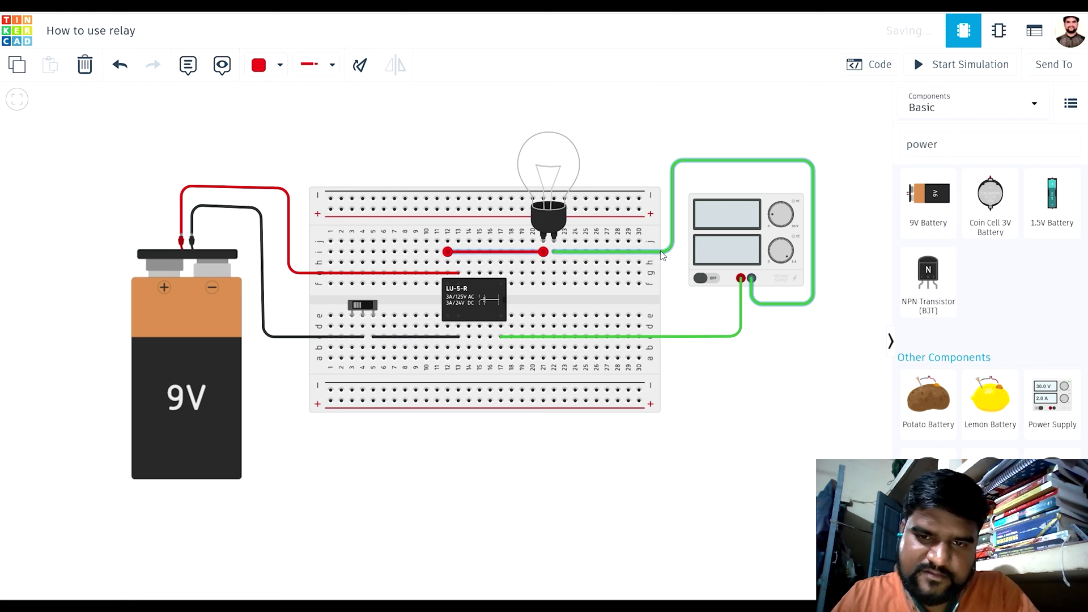
Colour the wire from the bulb to the power supply's negative terminal black and the wire from its positive terminal to the relay red
click(659, 251)
mouse_move(278, 67)
click(277, 113)
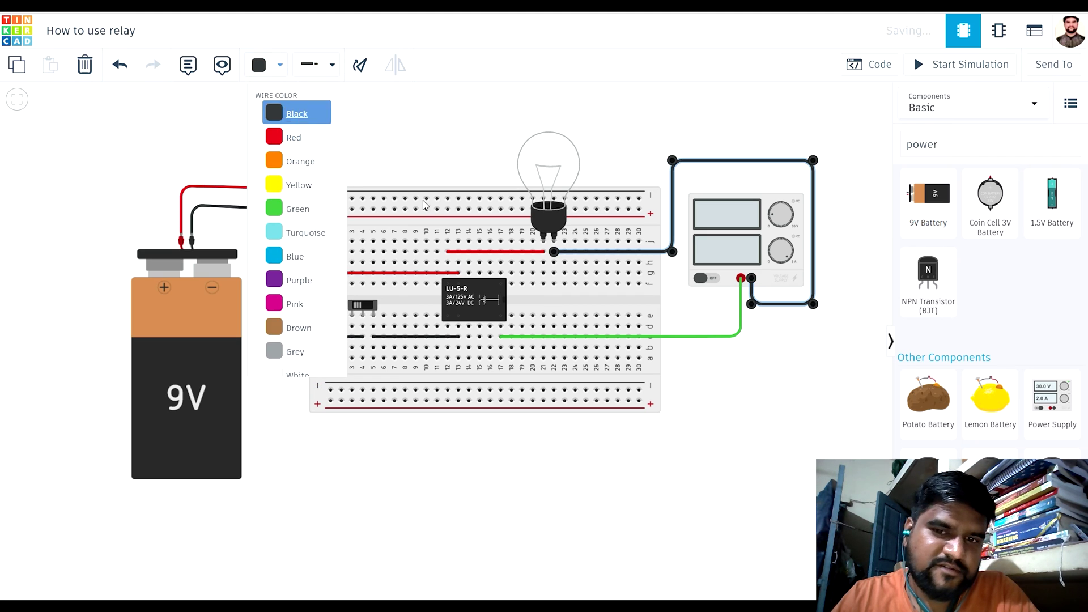
click(705, 343)
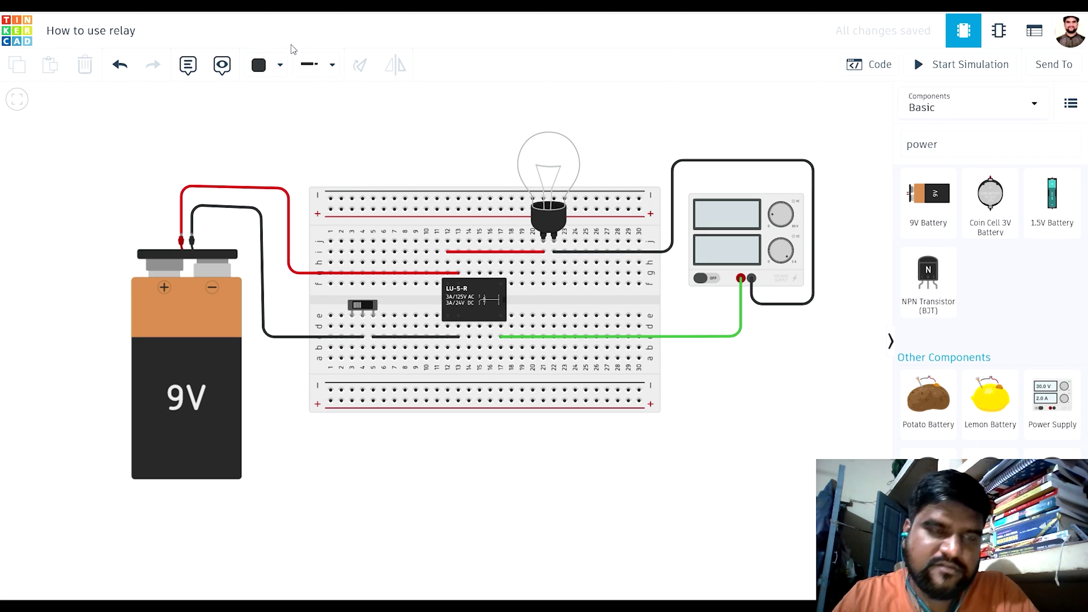
mouse_move(279, 64)
click(281, 136)
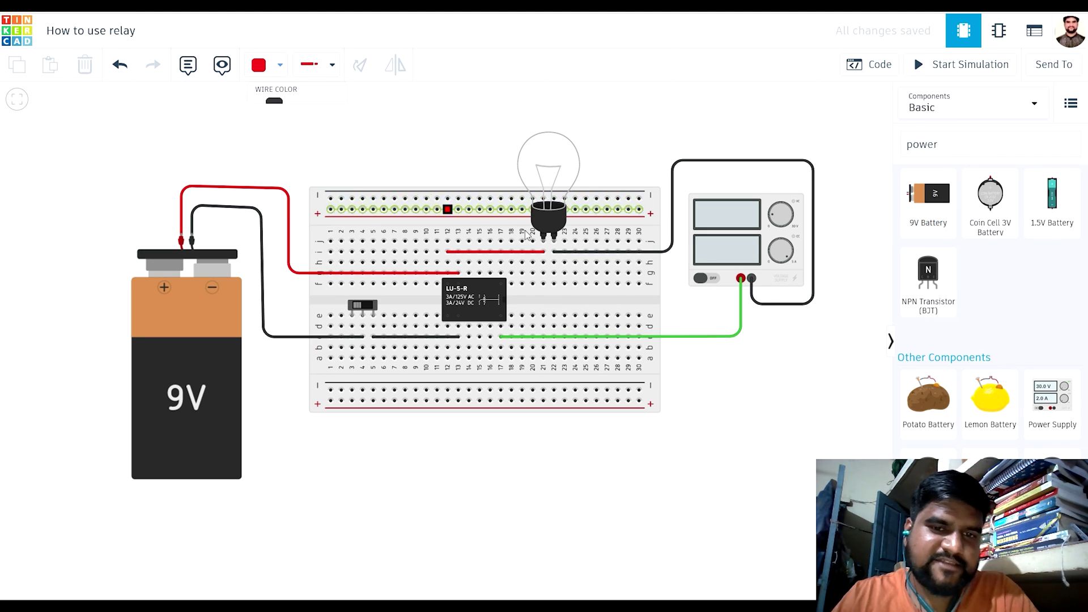
click(278, 65)
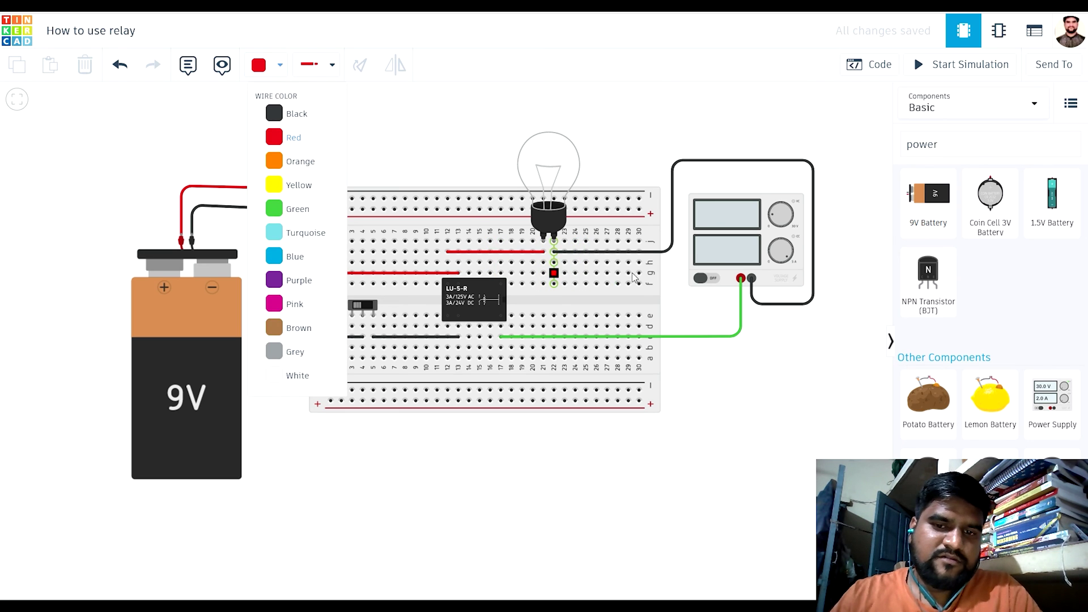
click(698, 337)
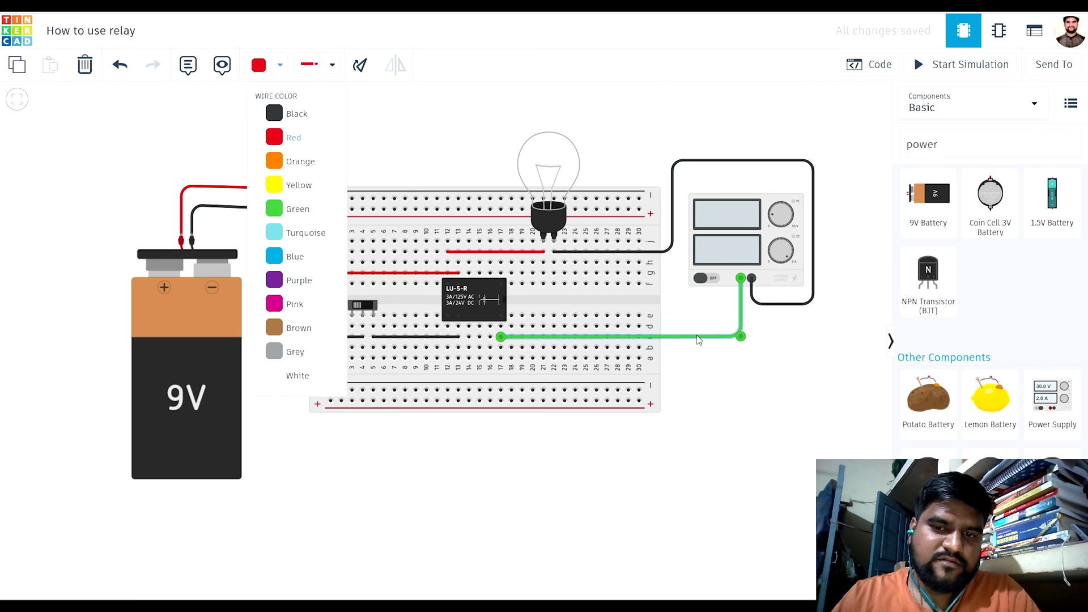
click(280, 65)
click(281, 136)
click(777, 403)
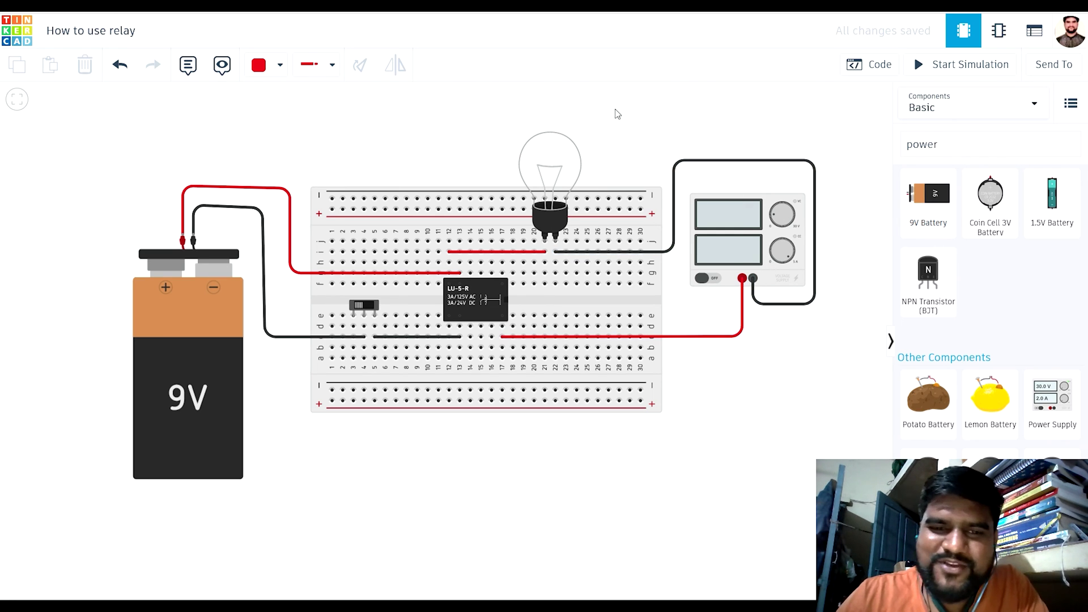
Examine the circuit's schematic of the switch, battery, relay, power supply and lamp, and return to the circuit view
click(998, 37)
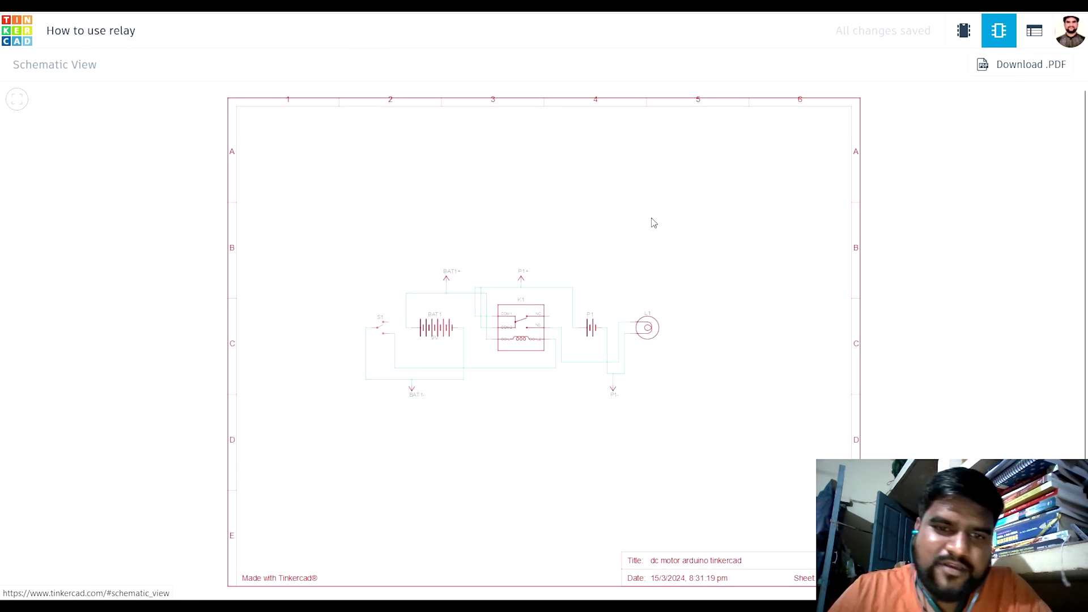
scroll(417, 385, up, 2)
scroll(344, 286, up, 3)
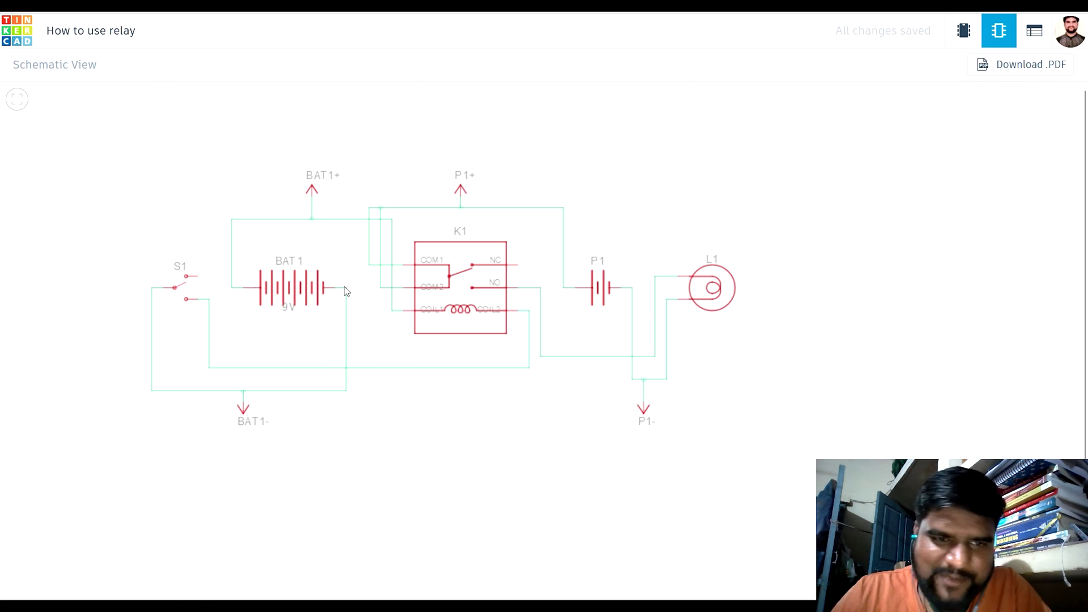
scroll(261, 303, up, 1)
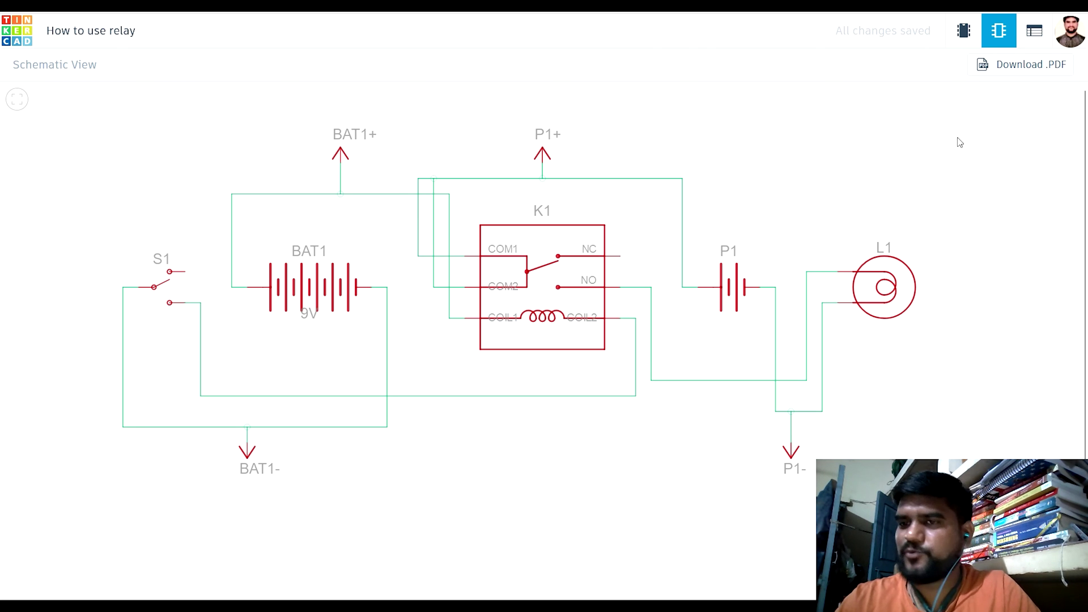
click(964, 32)
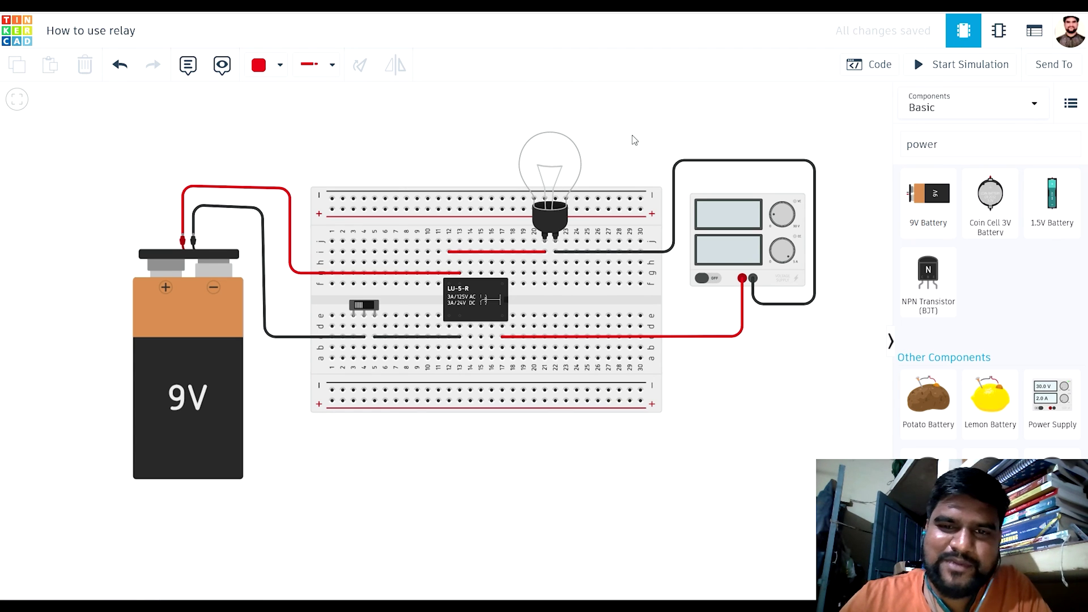
Start the simulation and raise the power supply's voltage to 12.1 V
scroll(634, 140, up, 1)
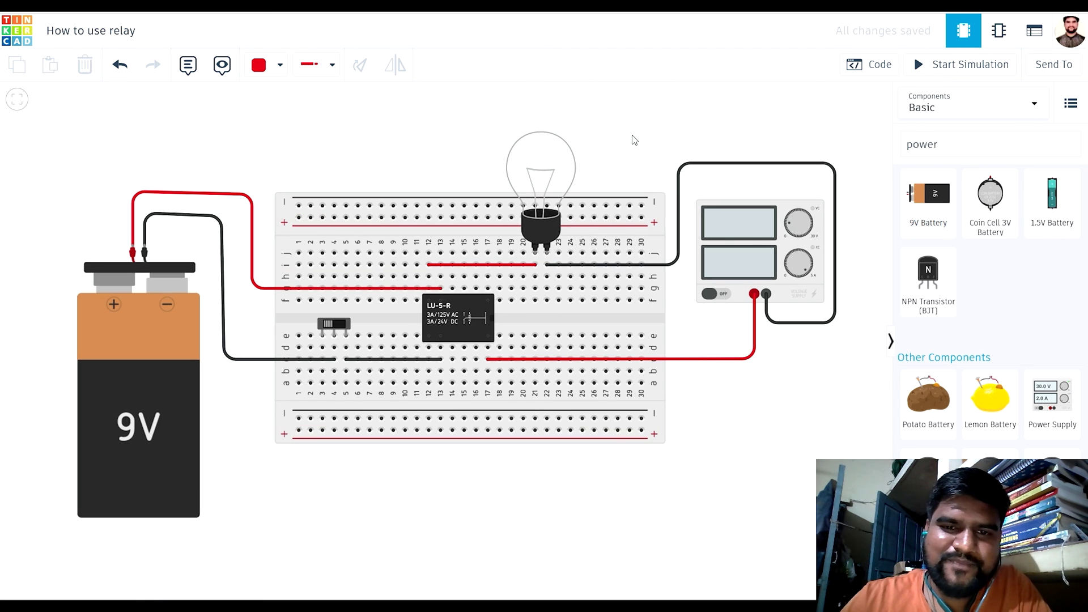
click(943, 69)
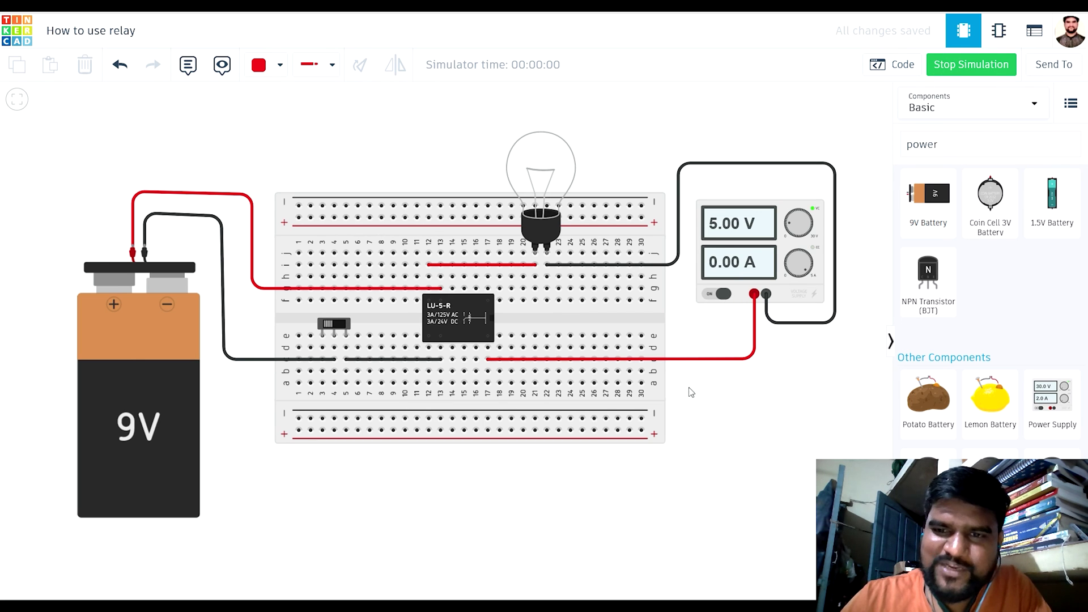
drag(793, 224, 798, 224)
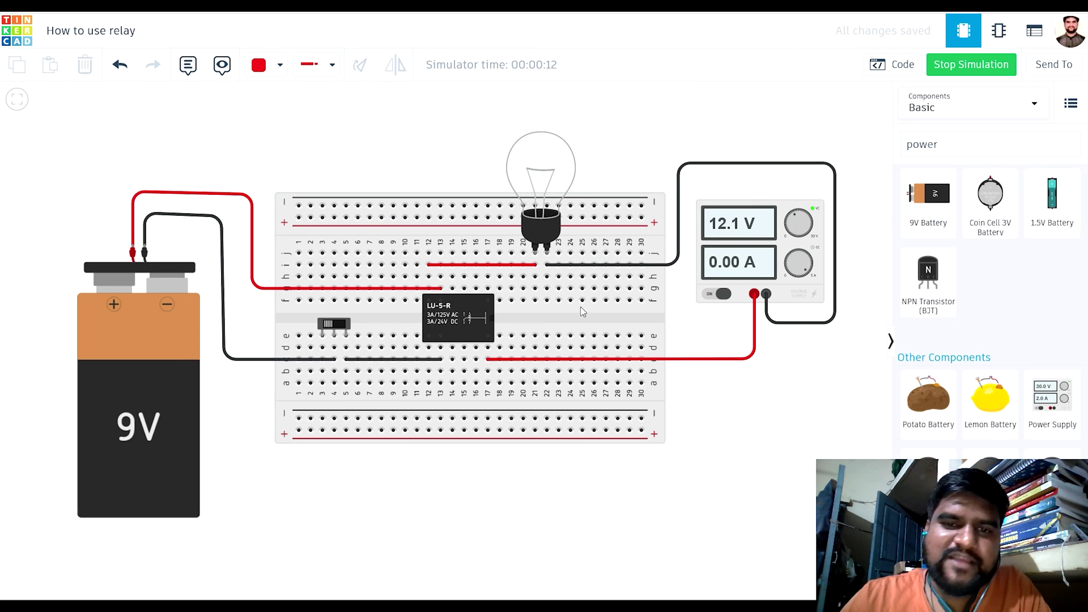
Toggle the slideswitch on and back off while examining the contact diagram on the relay up close
scroll(331, 336, up, 1)
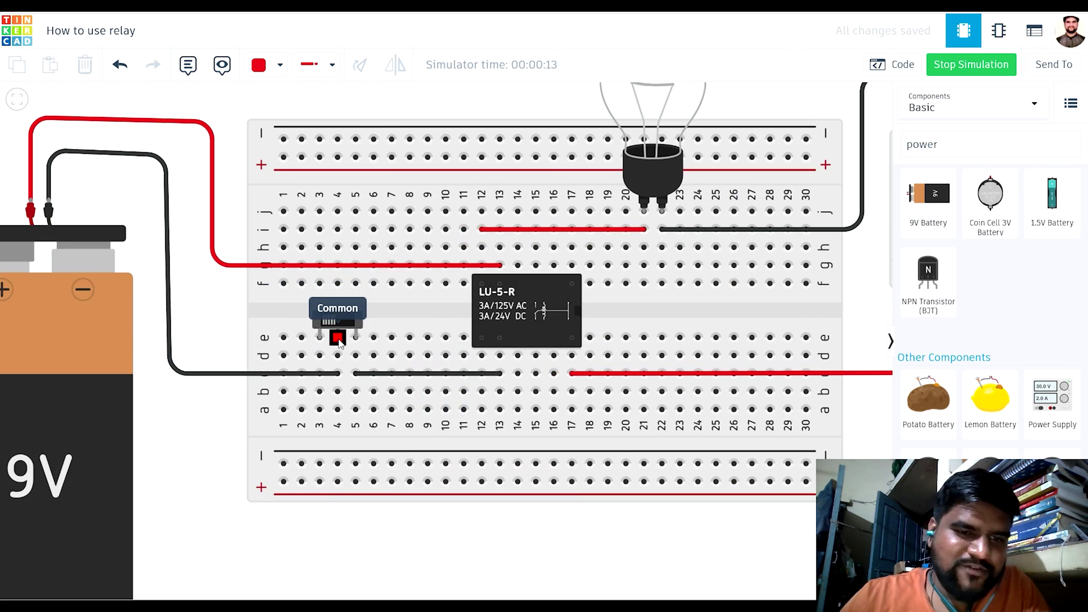
scroll(331, 336, down, 1)
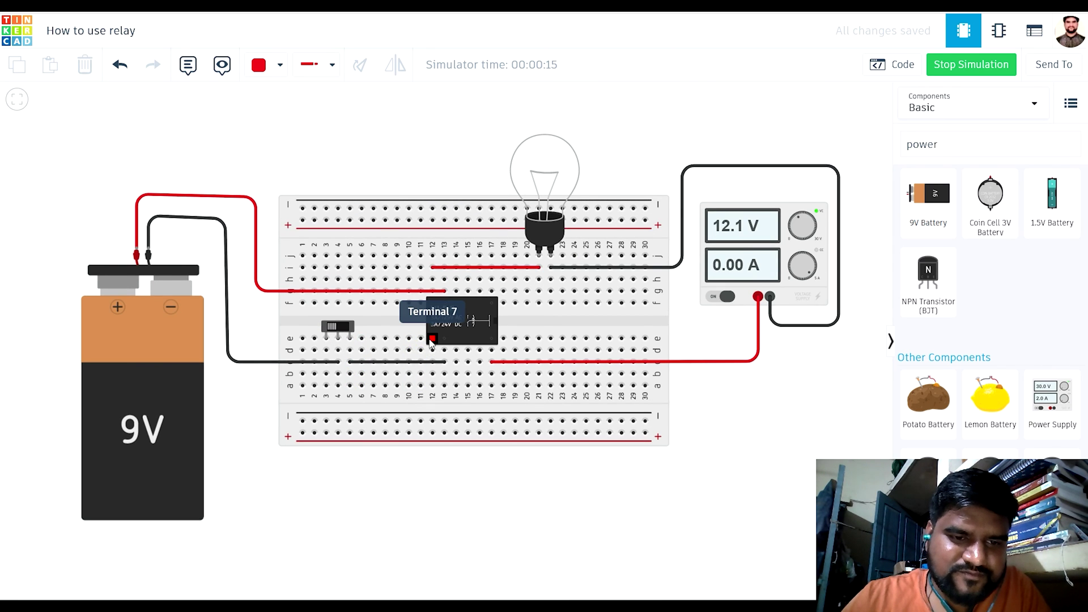
scroll(419, 351, up, 3)
scroll(434, 346, up, 2)
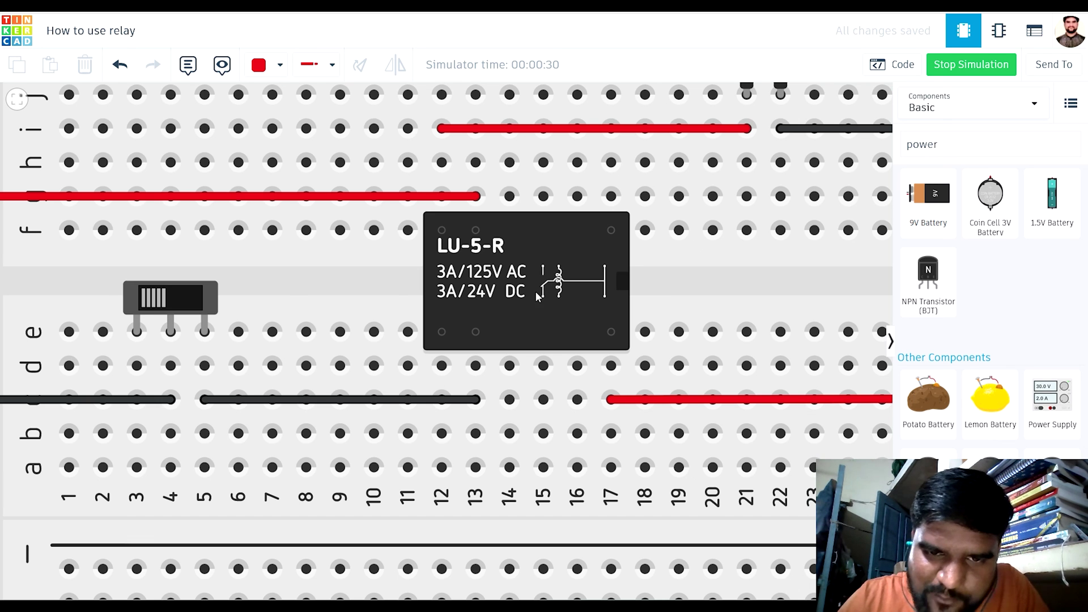
scroll(549, 281, up, 4)
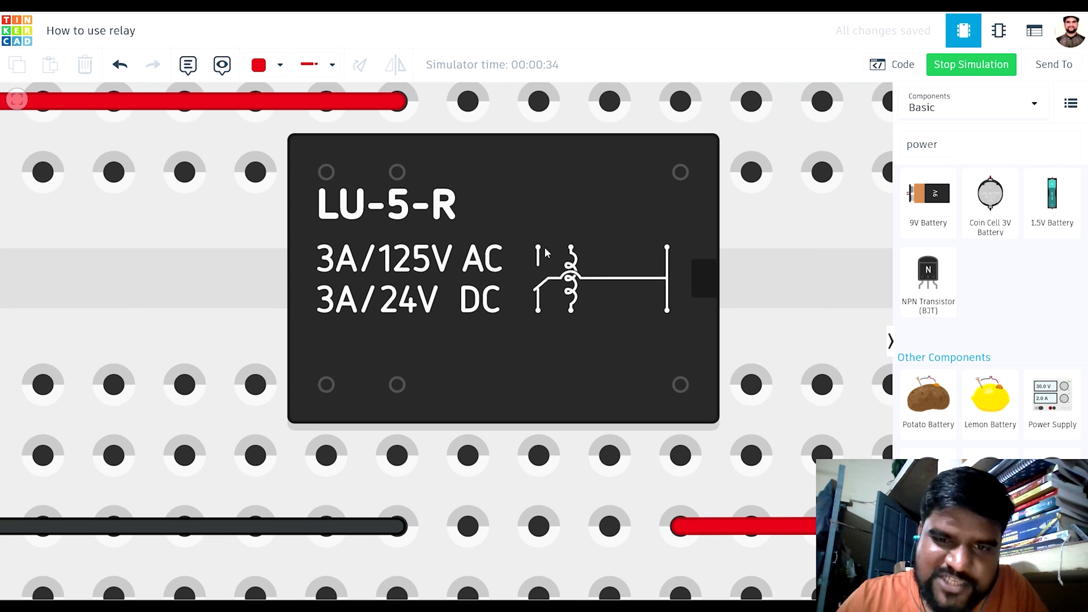
scroll(516, 322, down, 4)
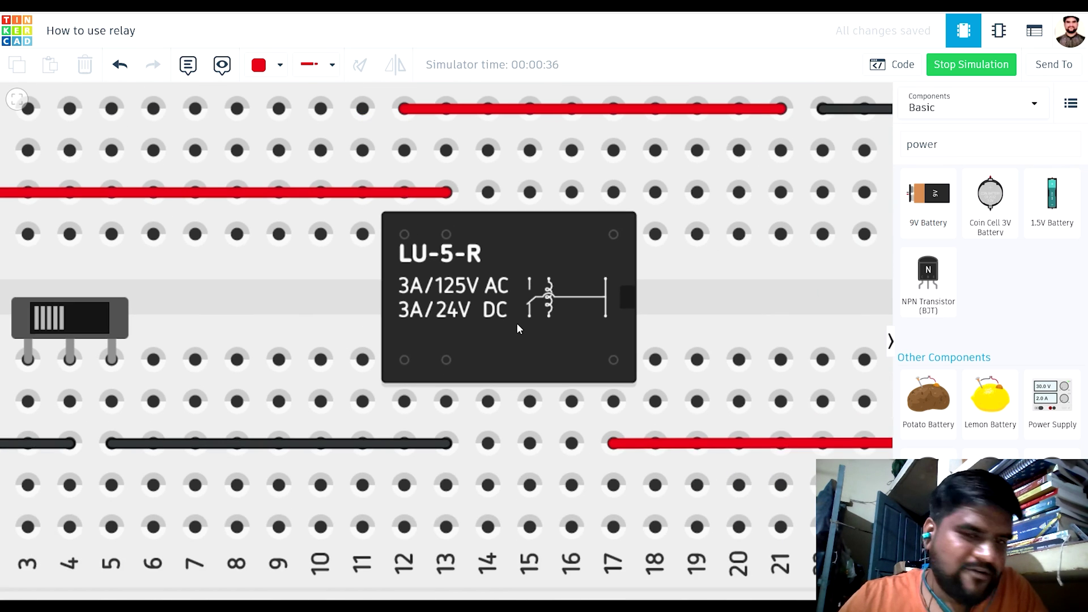
click(113, 317)
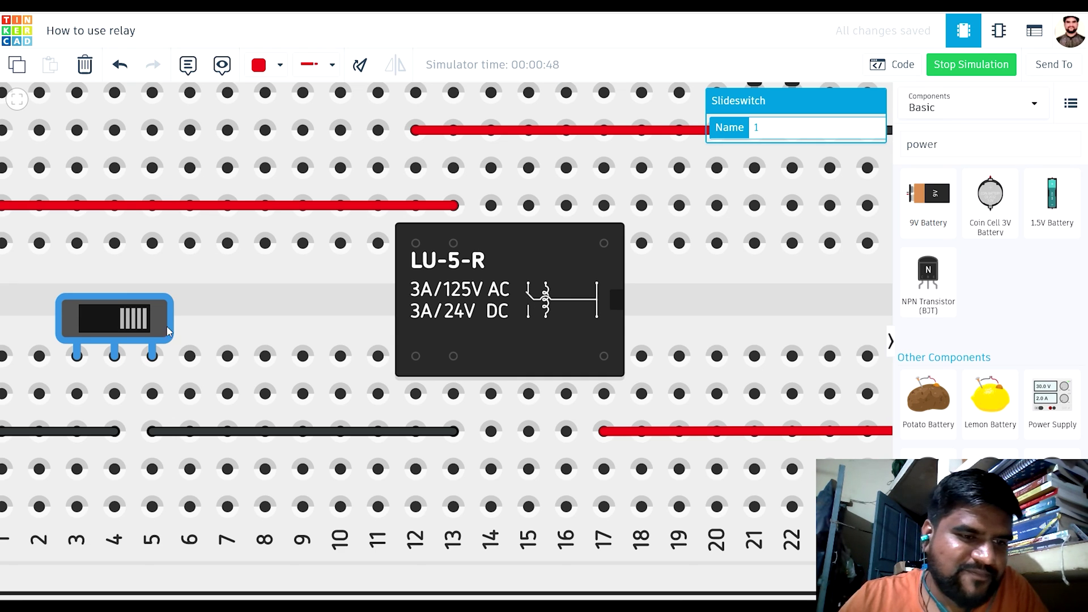
click(105, 324)
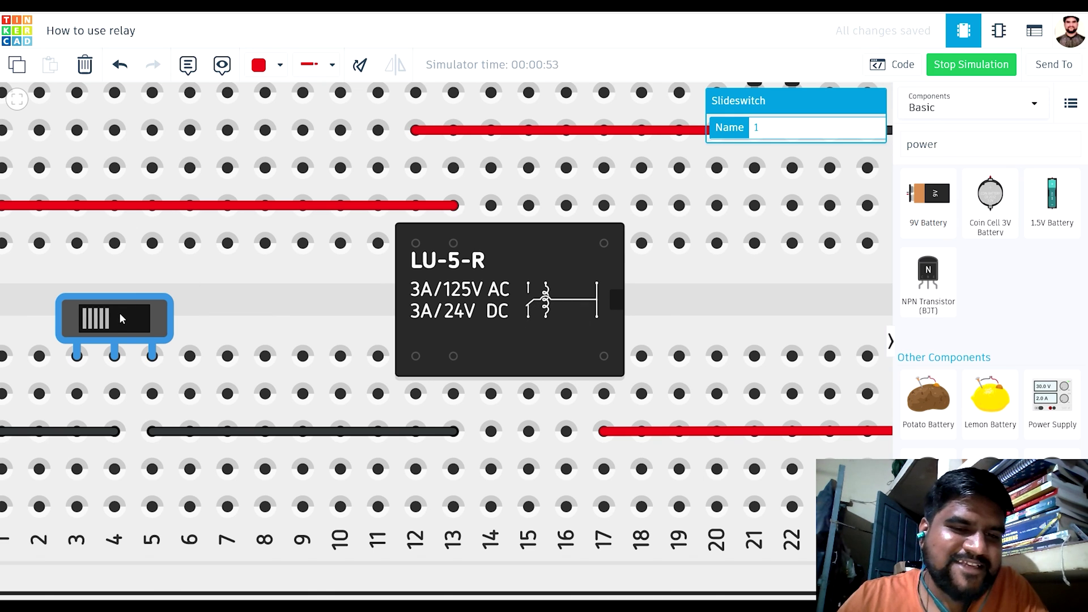
Slide the slideswitch to its Terminal 2 side to energise the relay, and check the current through the bulb
scroll(461, 311, down, 10)
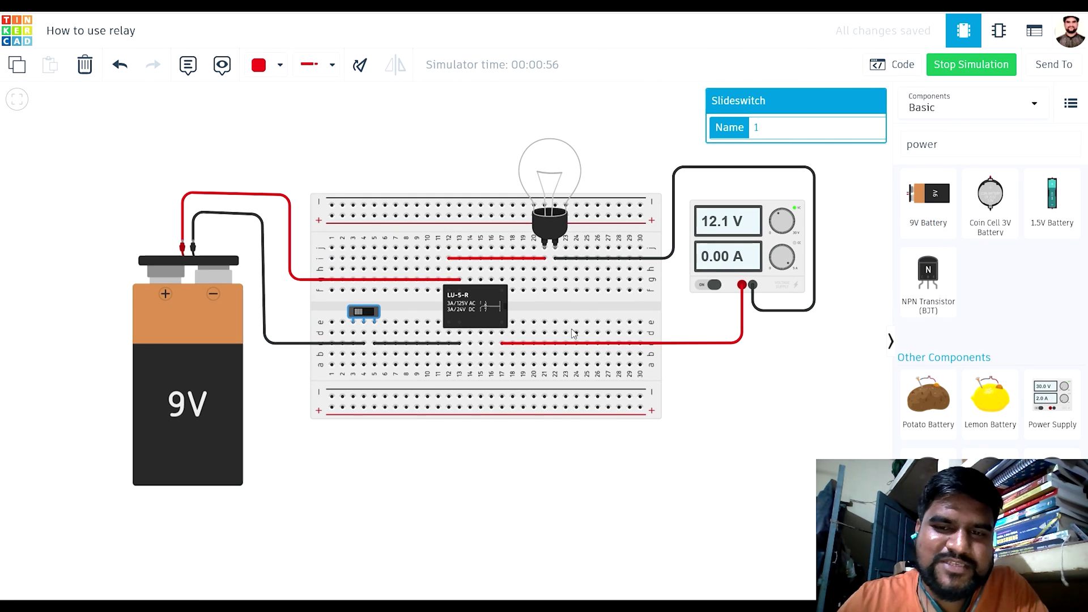
click(753, 433)
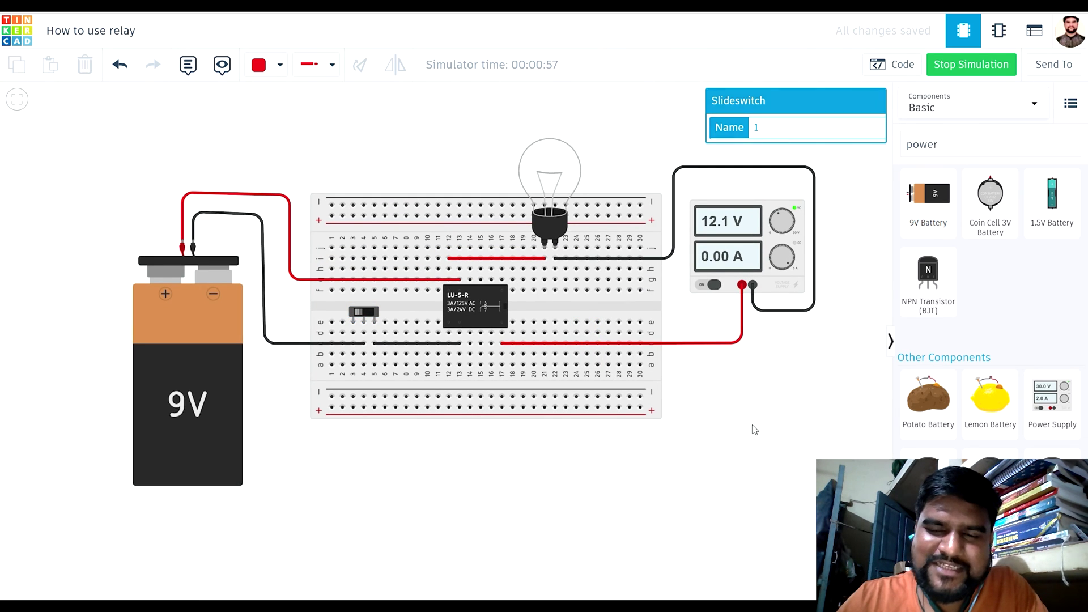
scroll(509, 390, up, 2)
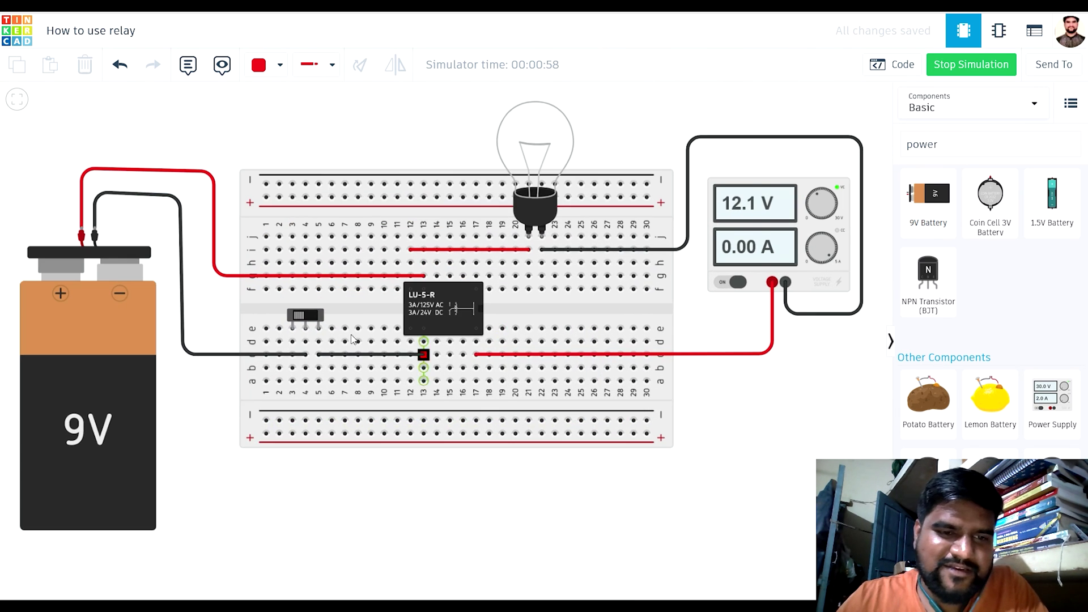
click(315, 319)
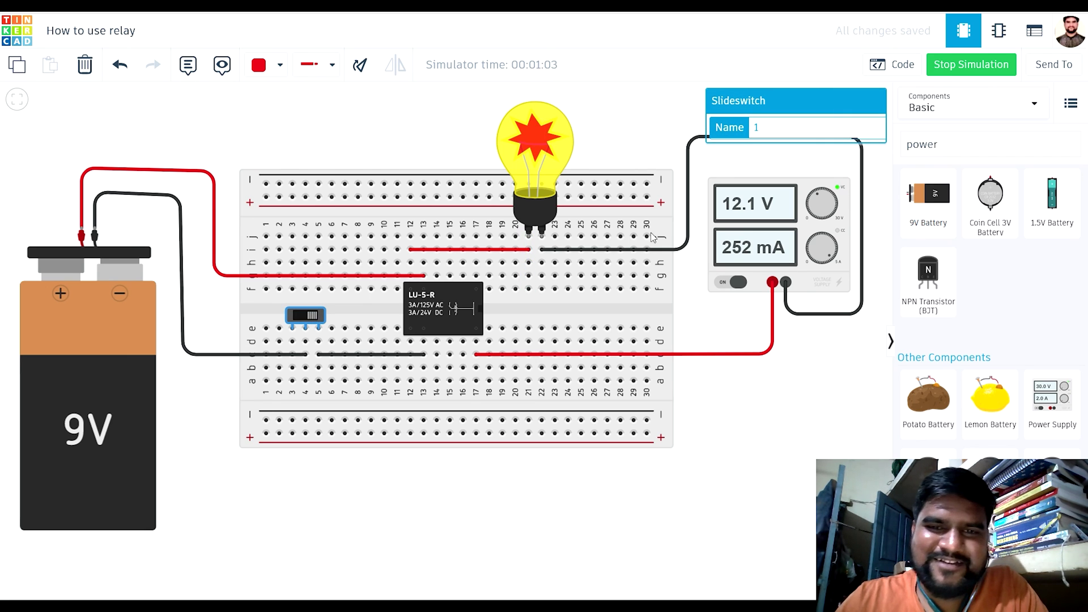
mouse_move(506, 113)
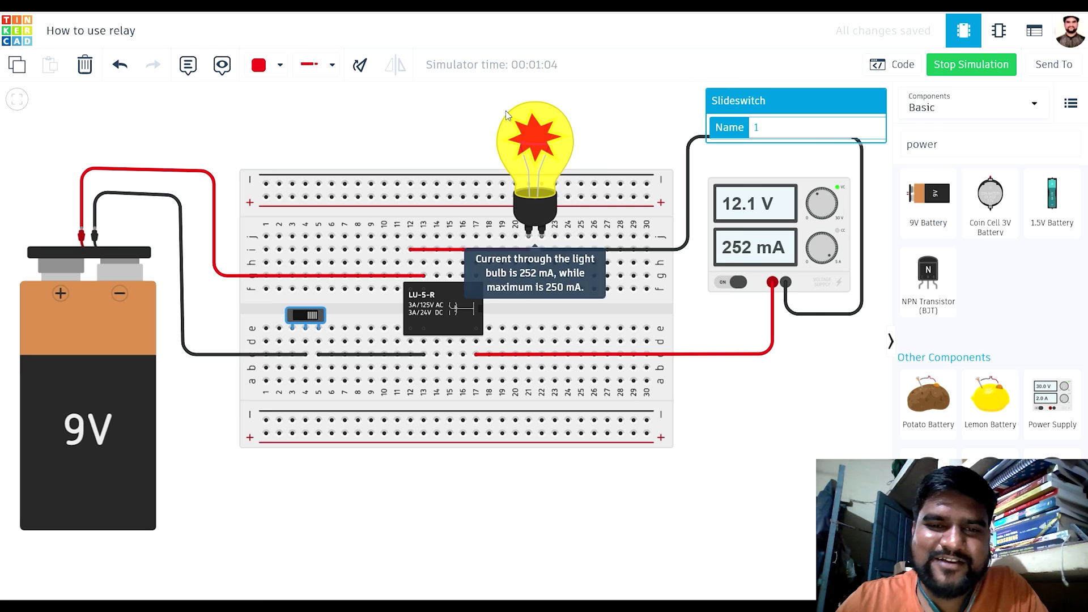
Lower the power supply's voltage to 9.10 V and restart the simulation
click(537, 138)
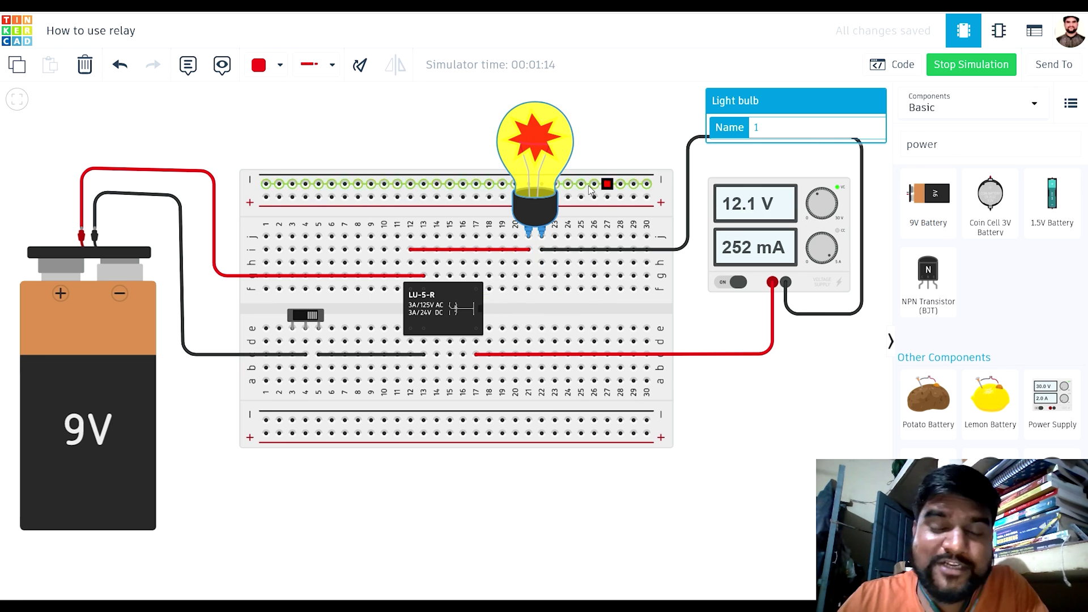
mouse_move(536, 154)
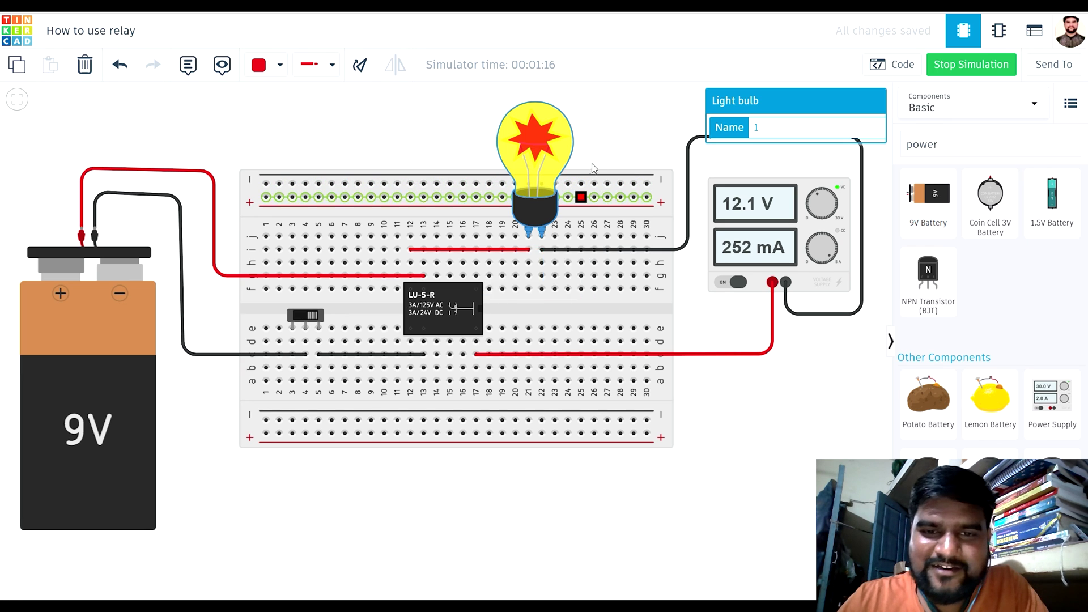
drag(825, 198, 818, 204)
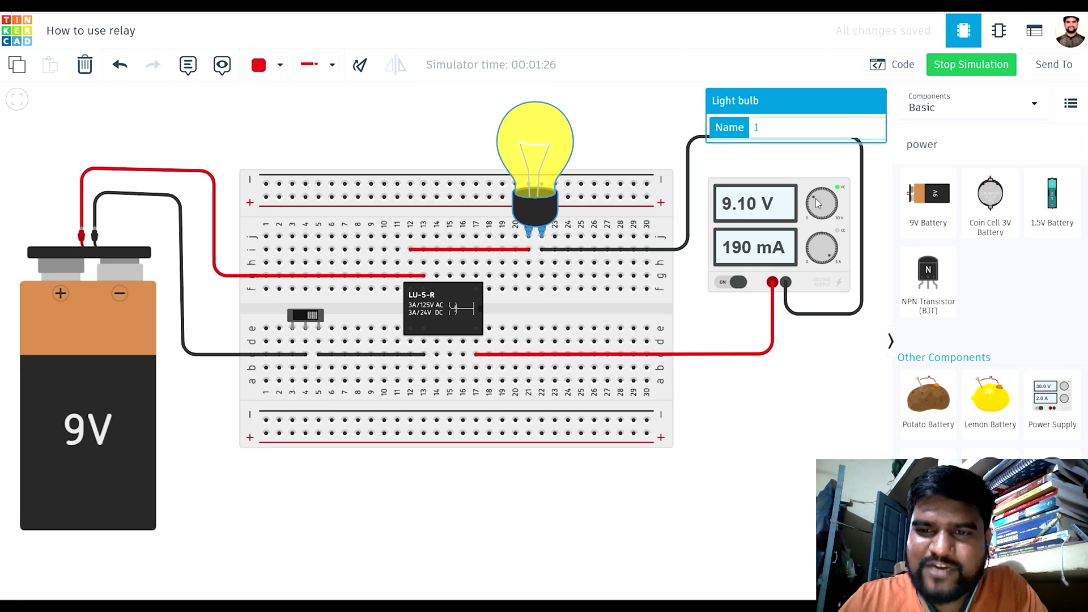
click(963, 66)
click(961, 66)
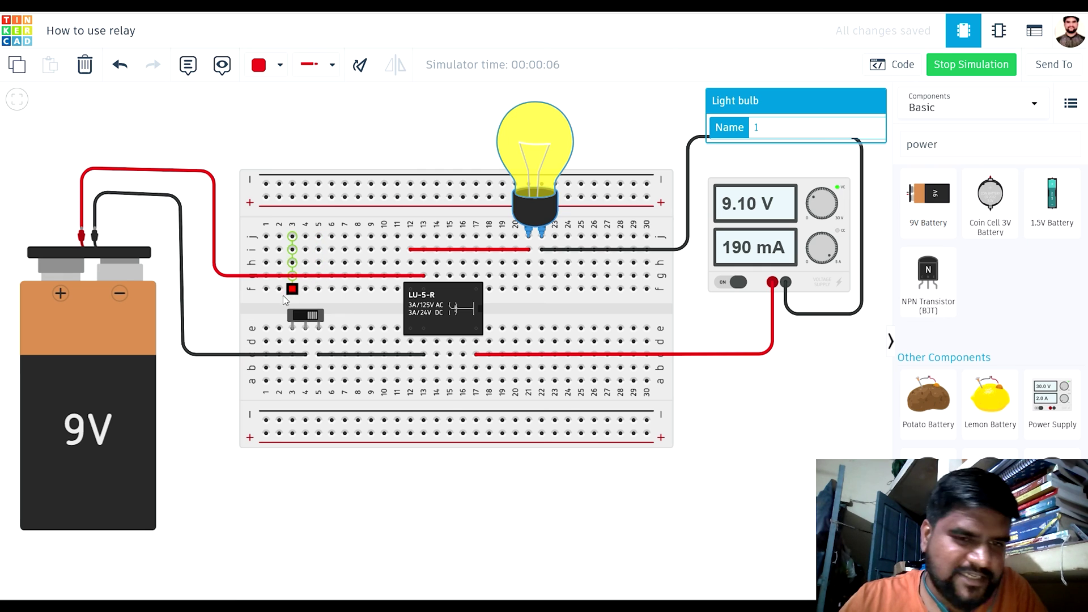
Toggle the slideswitch off, on and off again to test how the relay switches the bulb, leaving it off
click(299, 317)
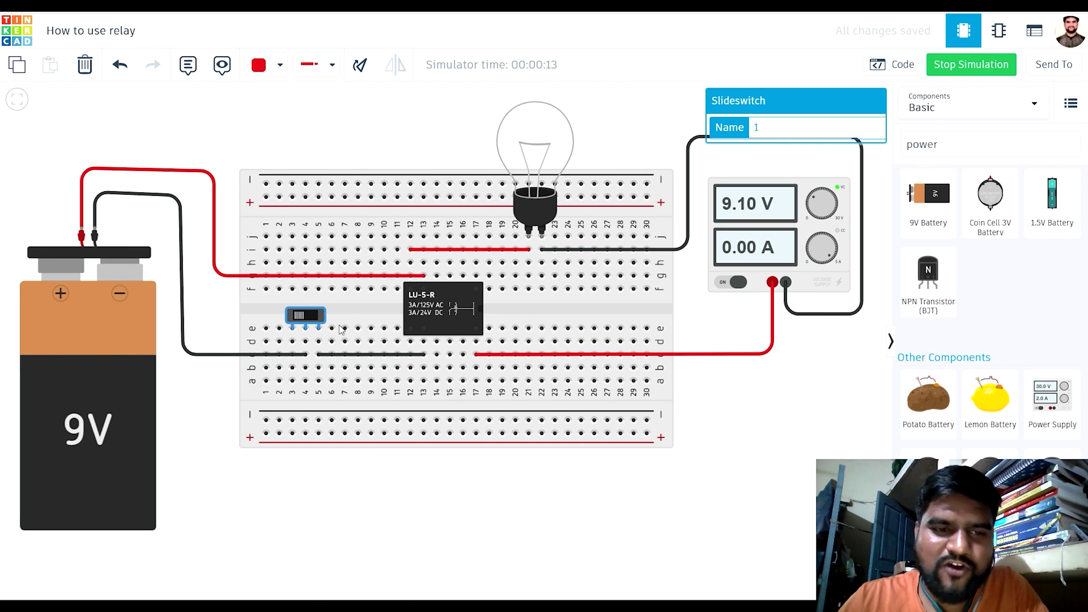
click(304, 316)
click(303, 316)
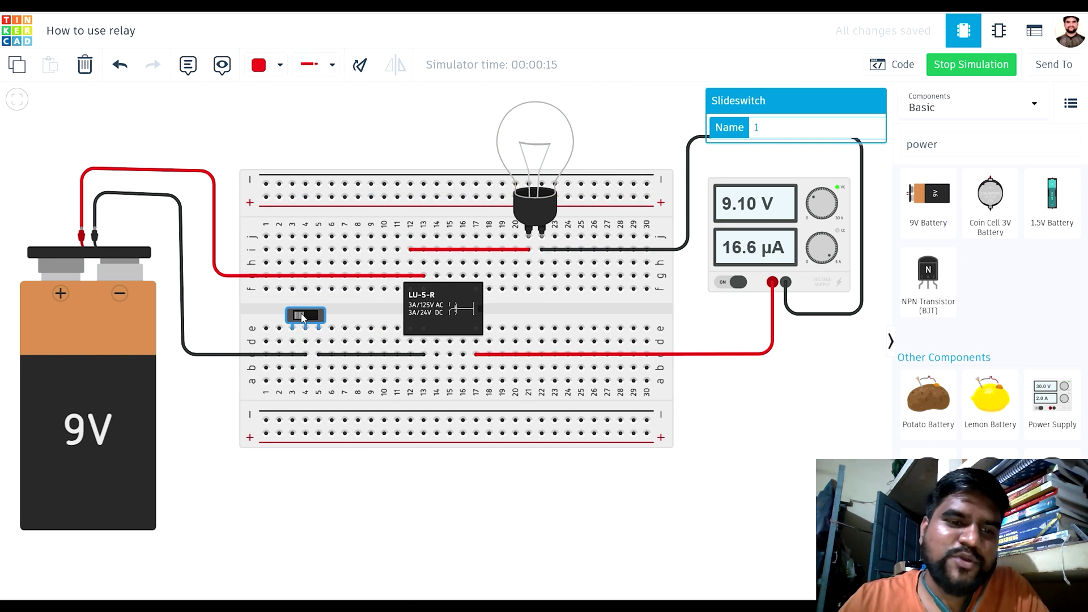
scroll(617, 393, down, 1)
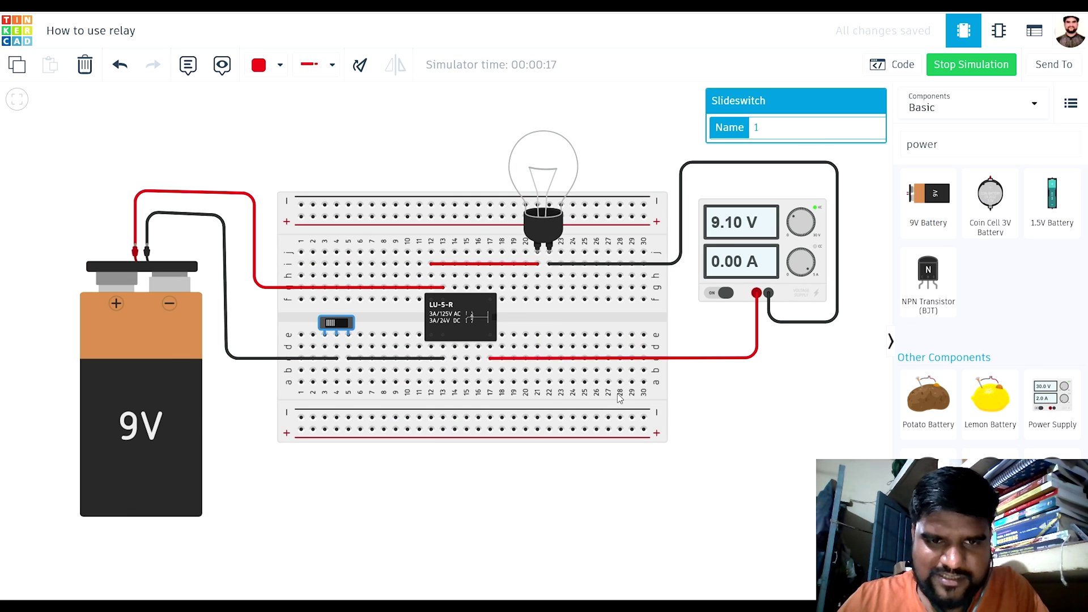